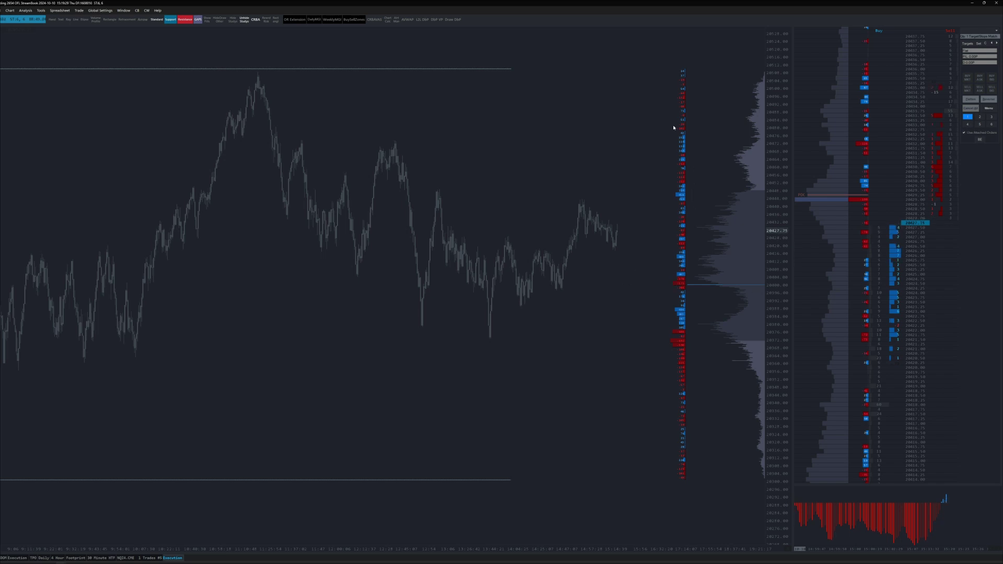
# - Open the DeltaProfile study's settings from the chart's Studies list
pyautogui.rightClick(403, 228)
pyautogui.click(421, 270)
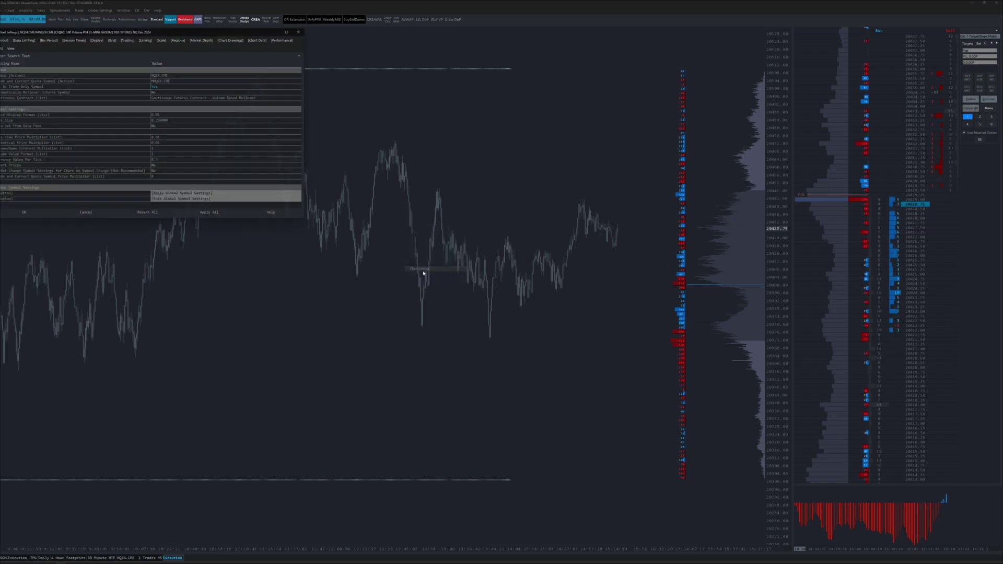
pyautogui.click(306, 28)
pyautogui.rightClick(377, 156)
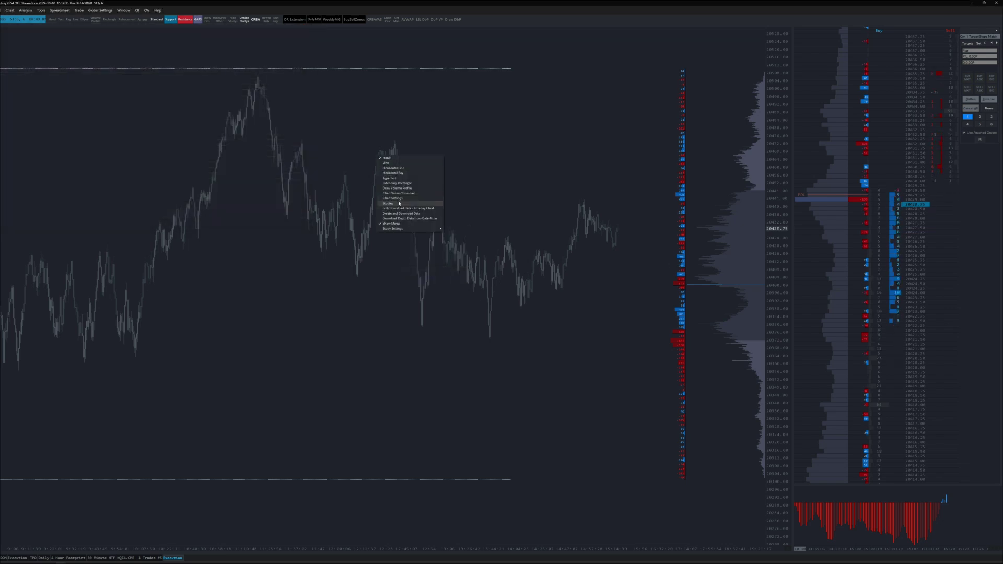
pyautogui.click(435, 202)
pyautogui.doubleClick(554, 241)
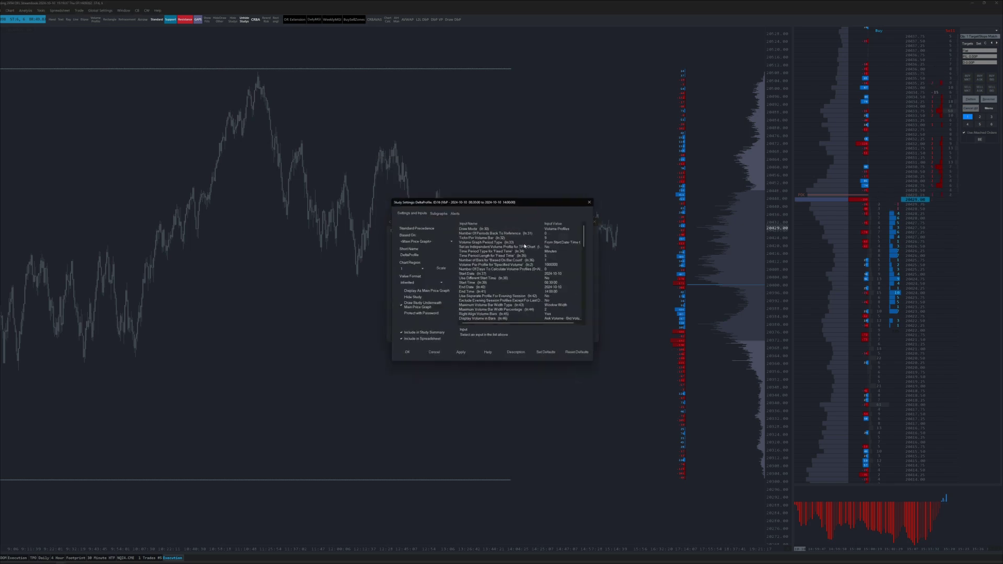
# - Review Volume Graph Period Type (From Start Date-Time to End Date-Time) and scroll the inputs
pyautogui.click(570, 243)
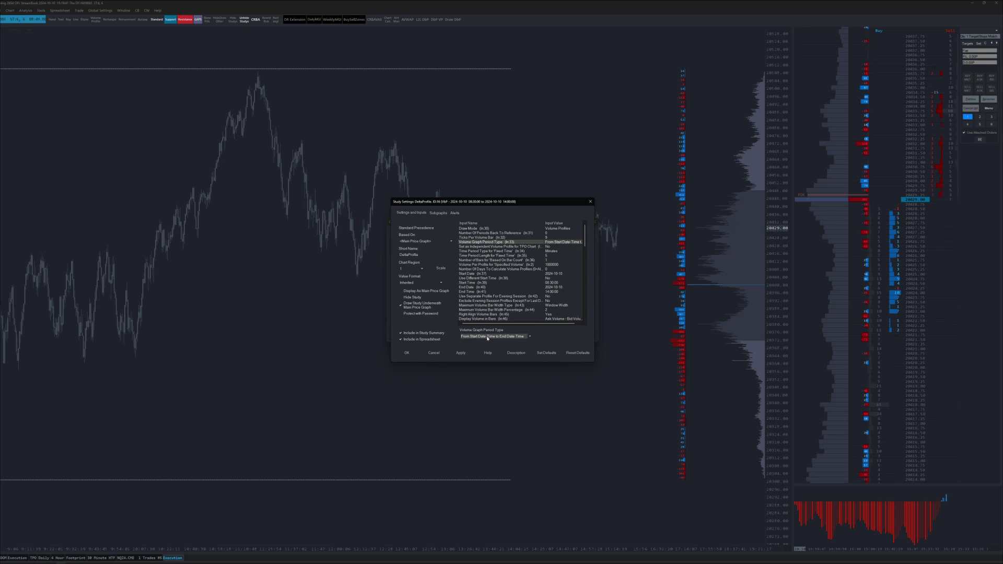
pyautogui.click(488, 338)
pyautogui.click(500, 336)
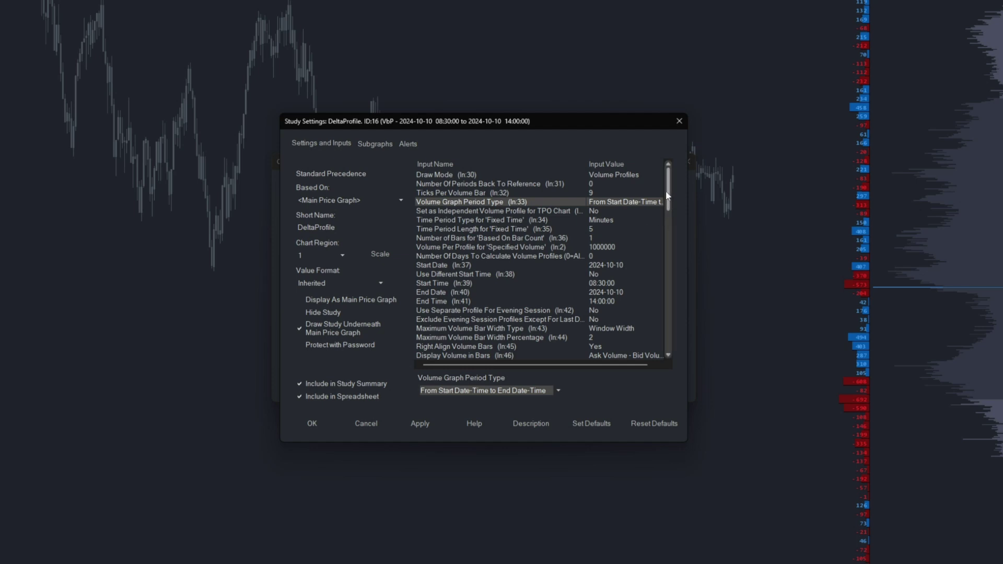
pyautogui.moveTo(668, 196); pyautogui.dragTo(667, 231)
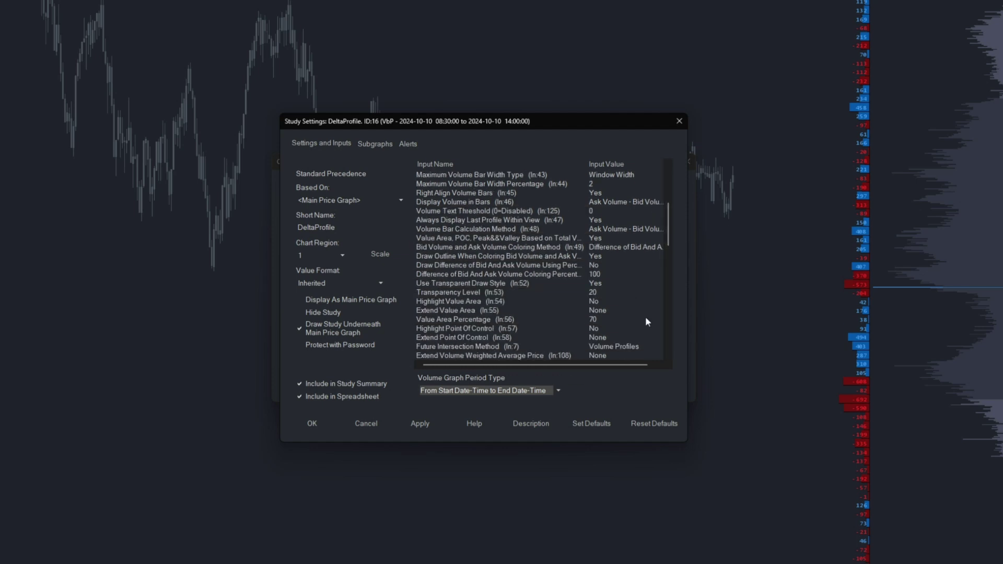
pyautogui.scroll(-7, 645, 317)
pyautogui.click(637, 302)
pyautogui.scroll(4, 530, 262)
pyautogui.scroll(5, 531, 262)
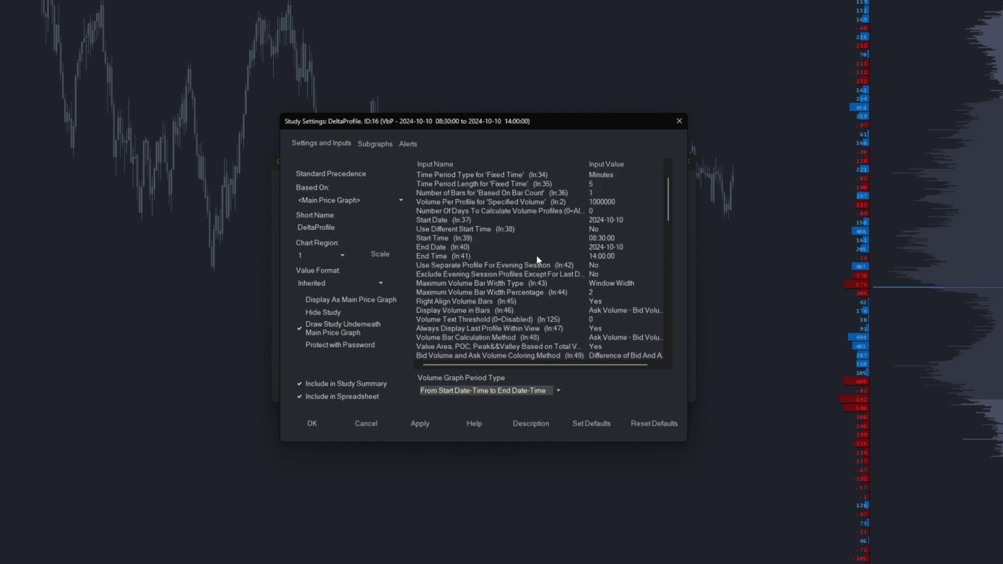
# - Save the DeltaProfile study alone as the 'DBP Demo+' study collection
pyautogui.click(679, 122)
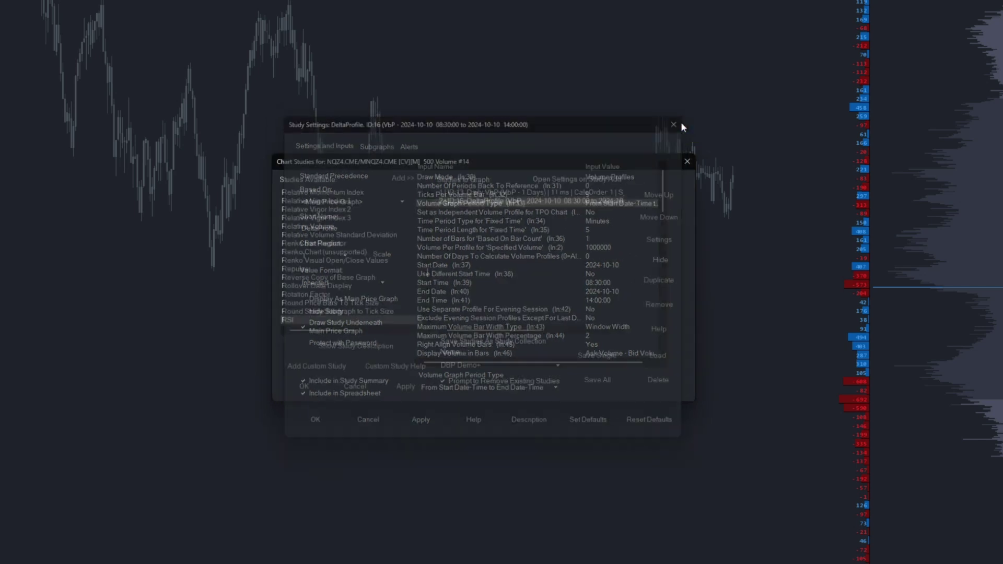
pyautogui.click(513, 364)
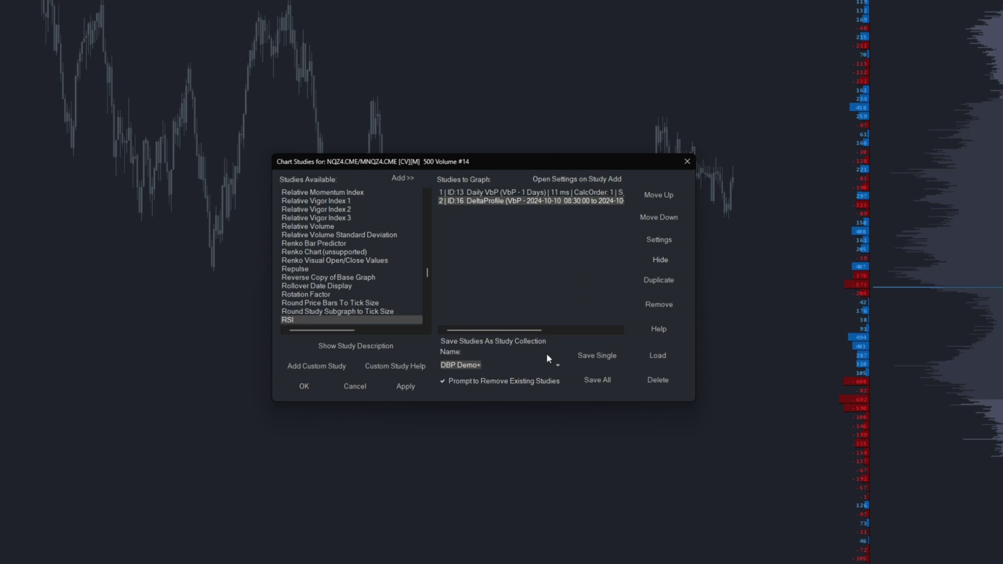
pyautogui.click(504, 370)
pyautogui.click(600, 358)
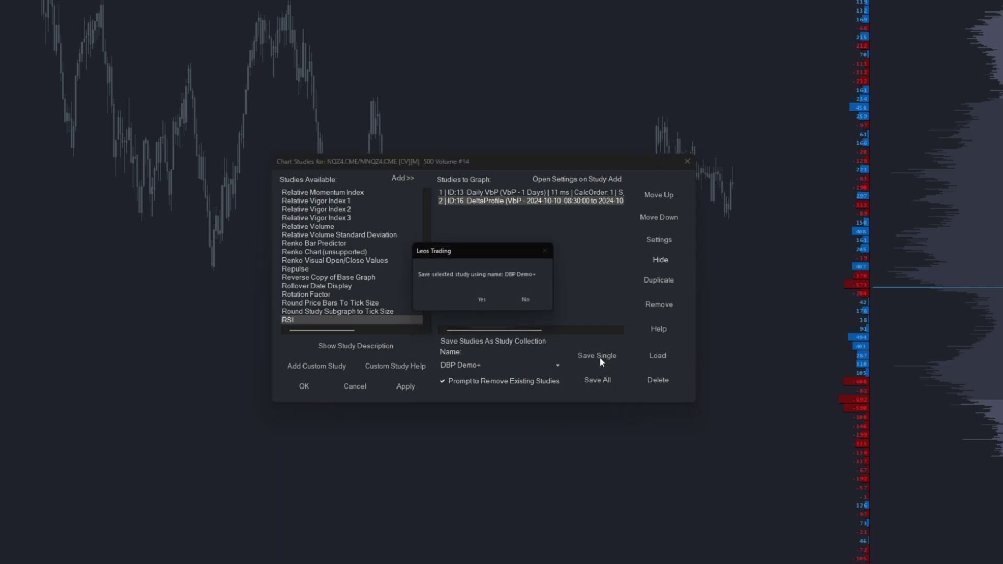
pyautogui.click(481, 300)
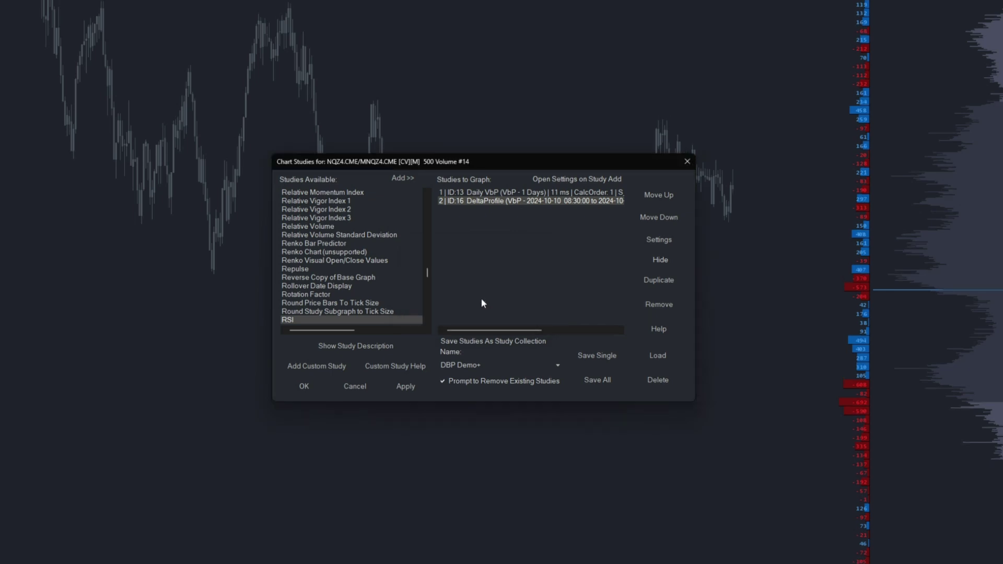
# - Remove the DeltaProfile study from the chart's Studies list and apply
pyautogui.click(304, 386)
pyautogui.rightClick(551, 347)
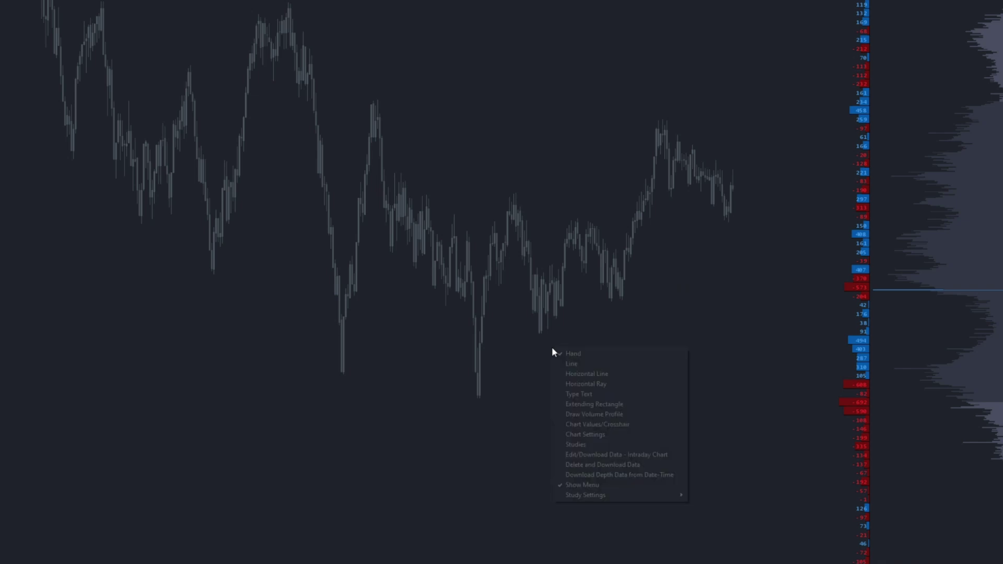
pyautogui.click(572, 447)
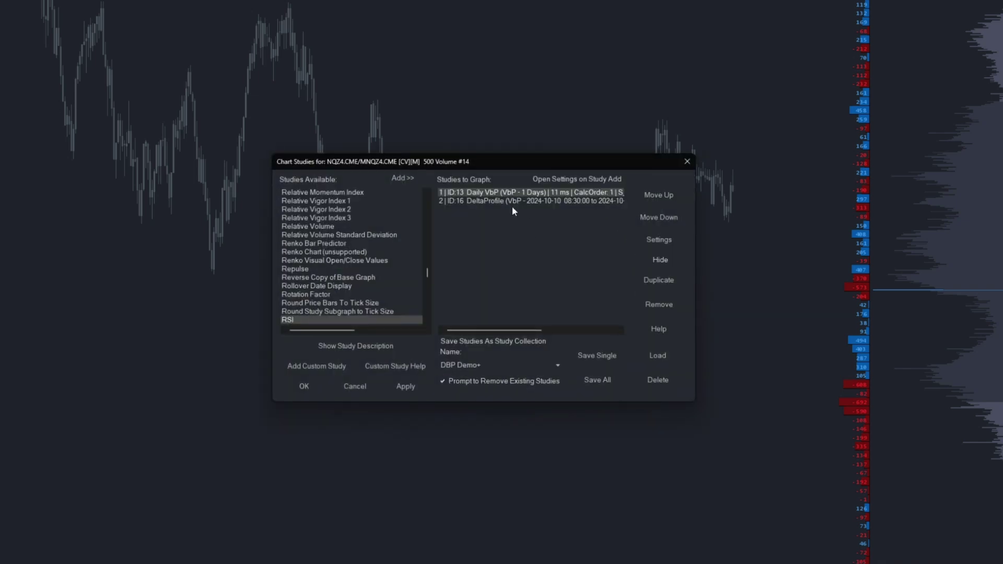
pyautogui.click(548, 203)
pyautogui.click(656, 307)
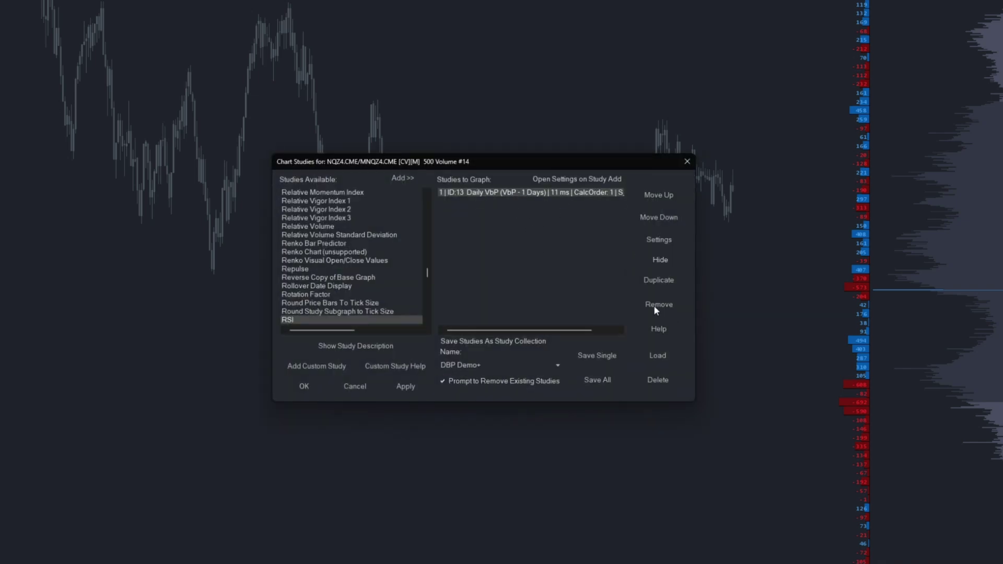
pyautogui.click(308, 387)
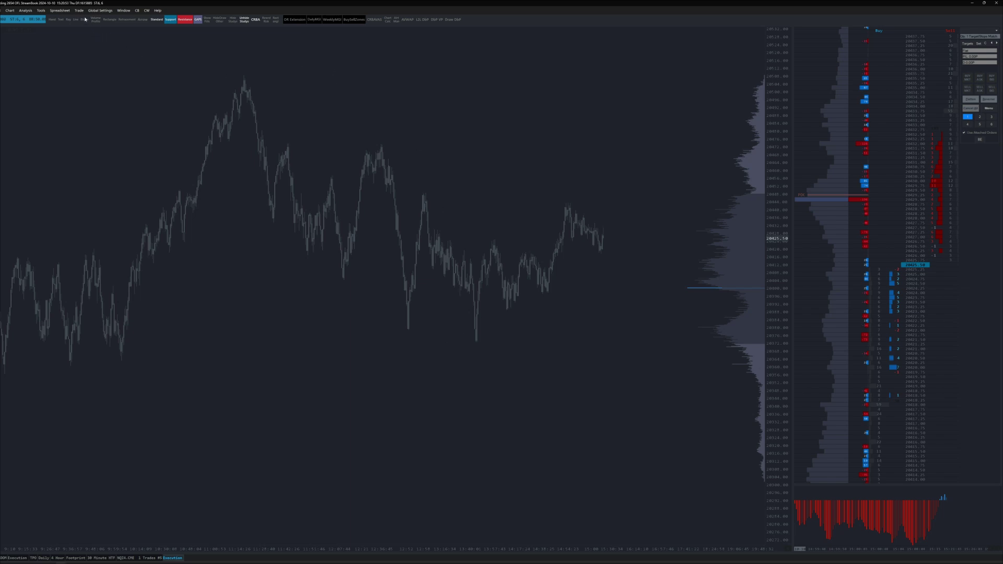
# - In Draw Volume Profile Config, choose DBP Demo+ as the Chart Study Collection
pyautogui.click(41, 12)
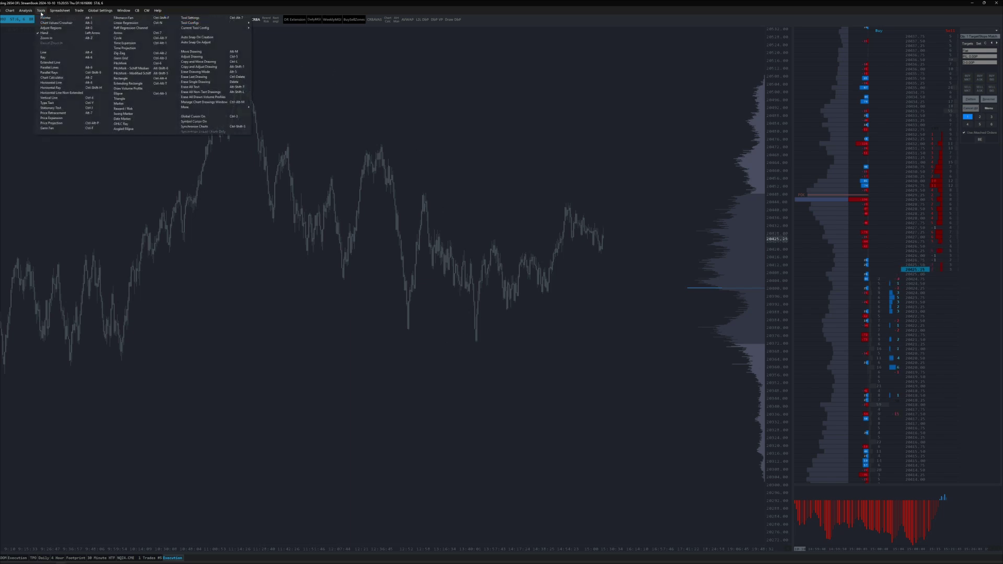
pyautogui.moveTo(199, 24)
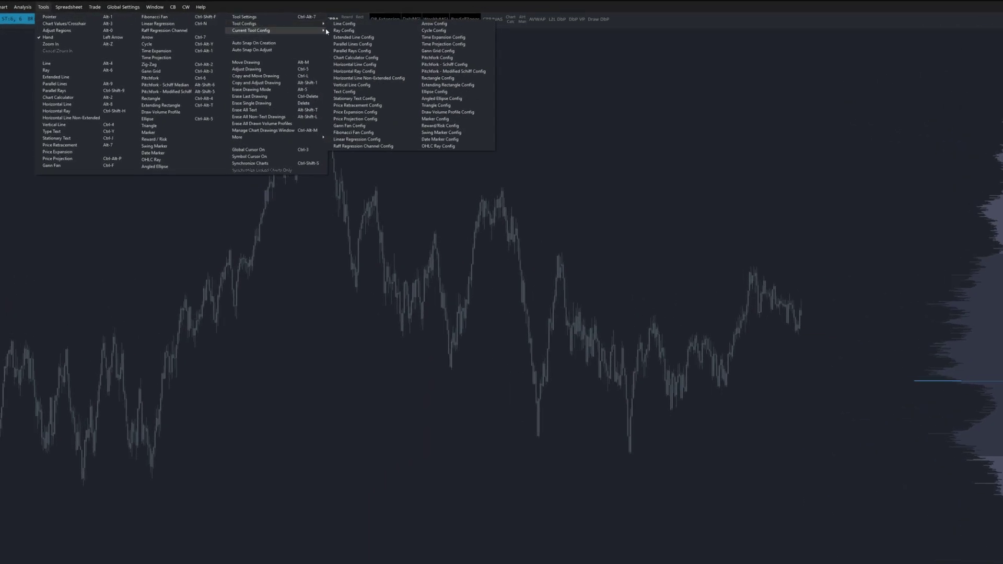
pyautogui.click(445, 113)
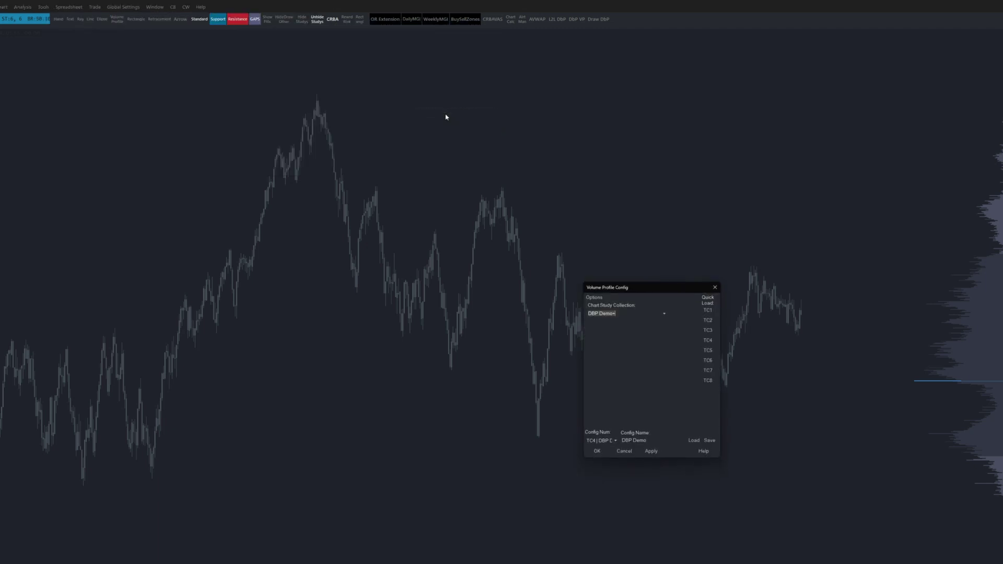
pyautogui.click(665, 313)
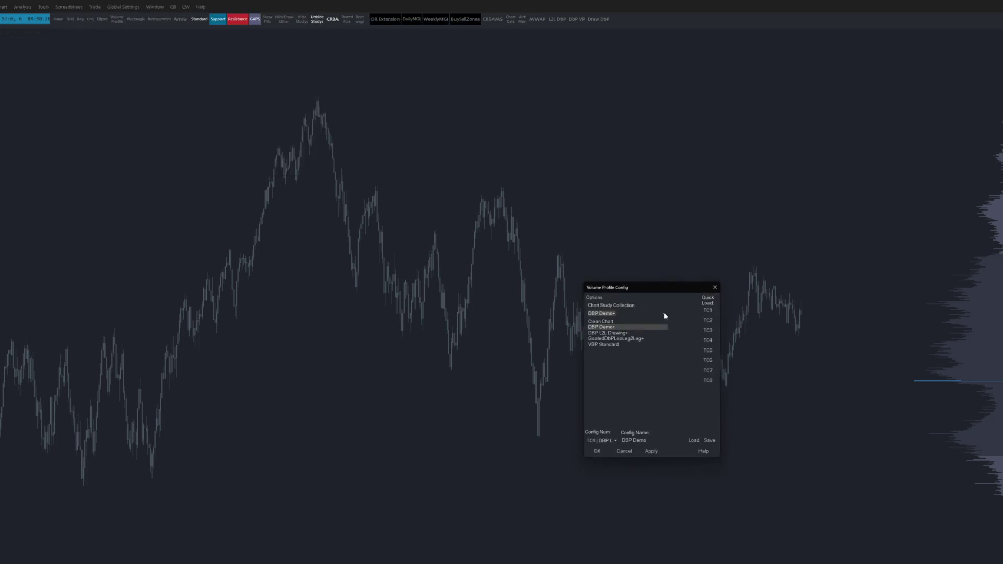
pyautogui.click(641, 331)
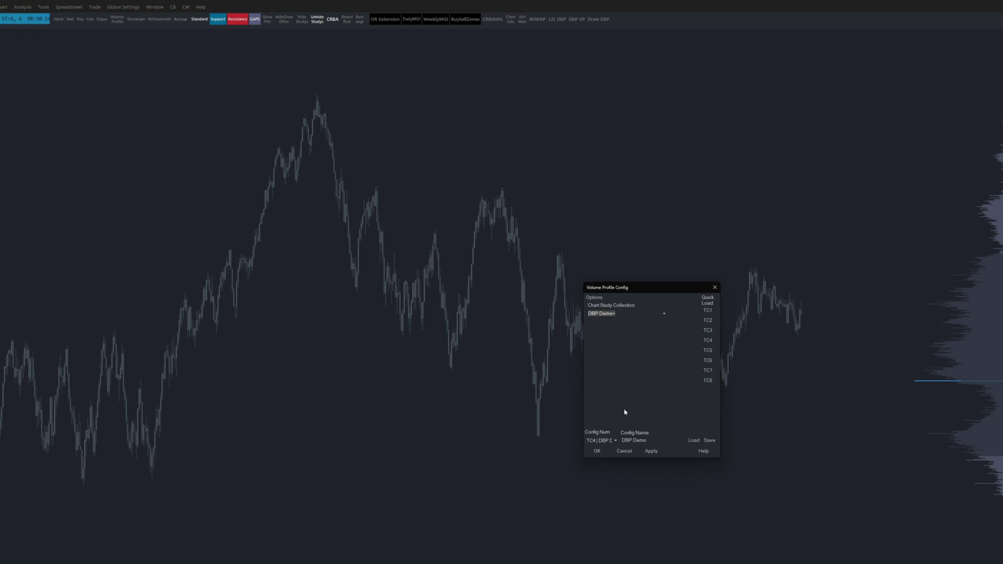
# - Set the Config Num to TC4 with the name 'DBP Demo'
pyautogui.click(615, 441)
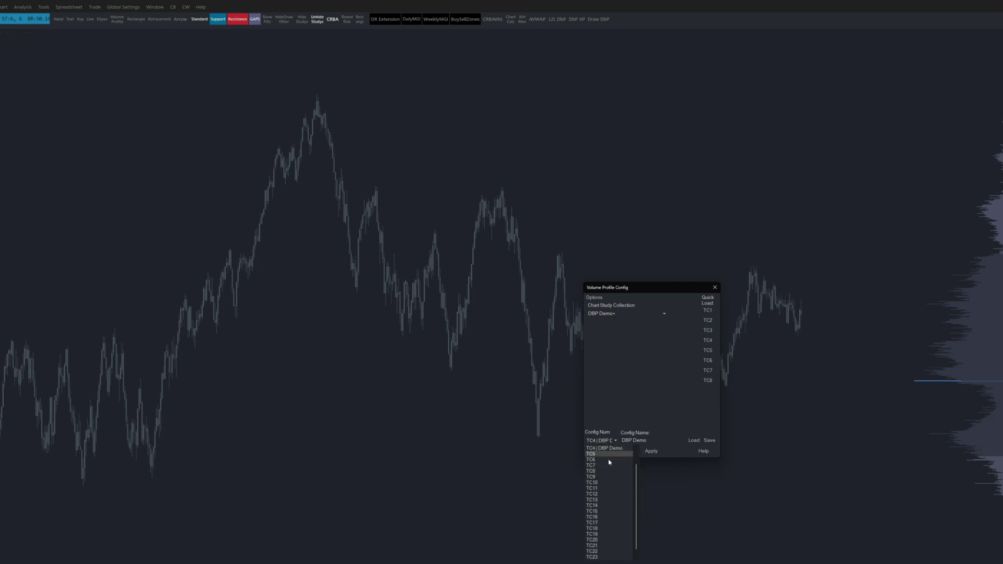
pyautogui.scroll(1, 612, 468)
pyautogui.click(615, 466)
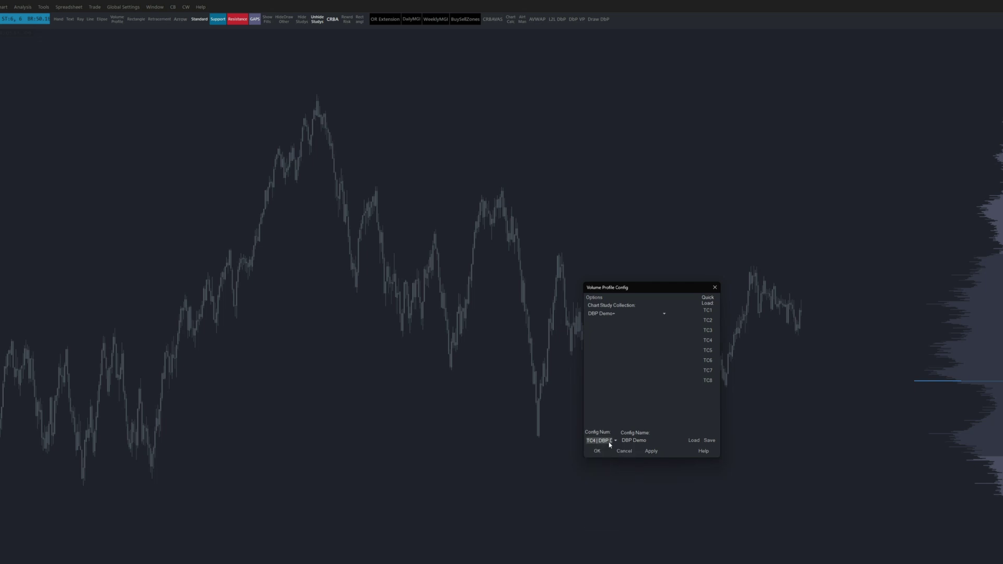
pyautogui.click(609, 445)
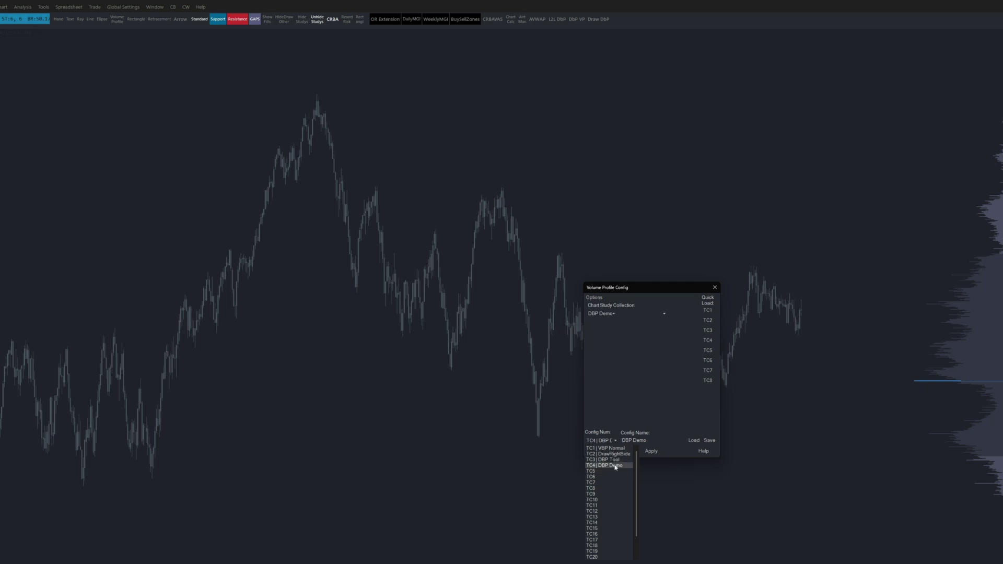
pyautogui.click(615, 466)
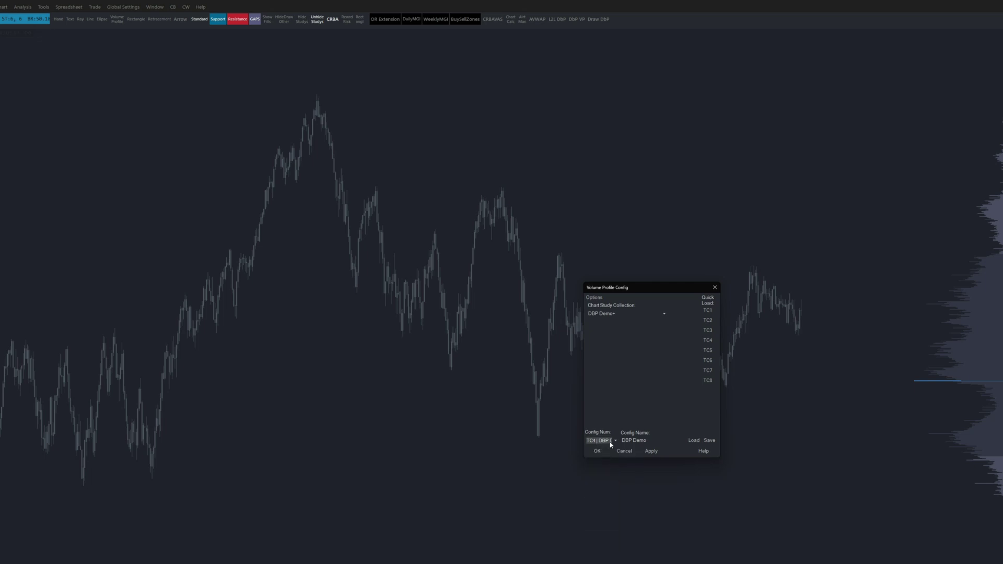
pyautogui.moveTo(651, 441); pyautogui.dragTo(616, 447)
pyautogui.click(650, 443)
# - Confirm the TC4 'DBP Demo' Volume Profile Config with OK
pyautogui.click(598, 451)
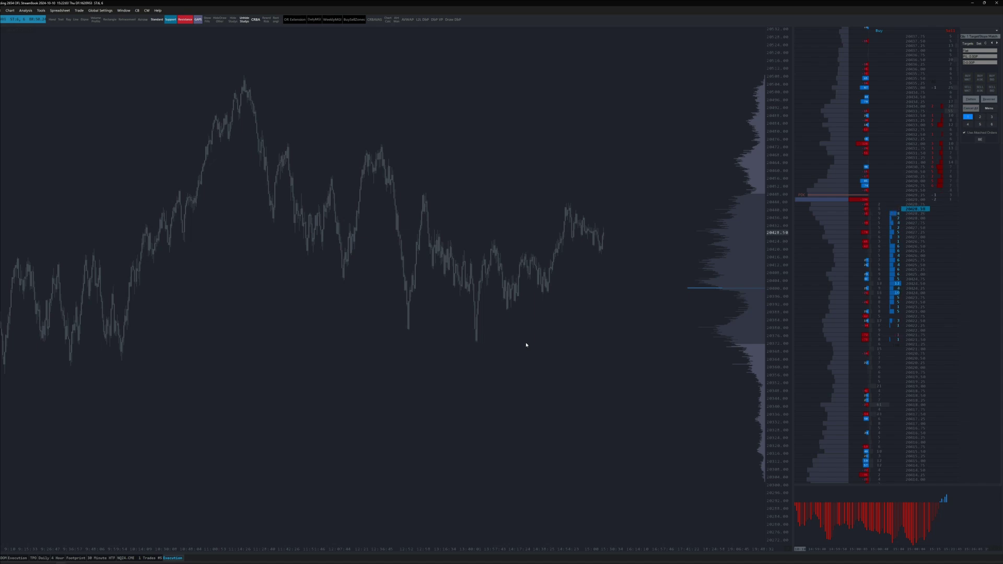
# - Remove the existing Draw DbP command from Control Bar 1 and apply
pyautogui.rightClick(471, 20)
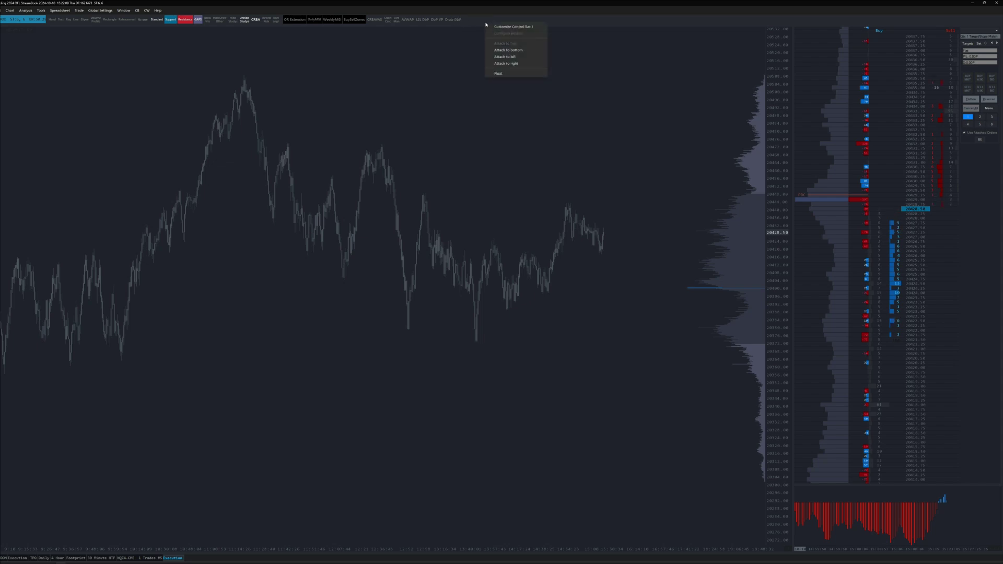
pyautogui.click(511, 27)
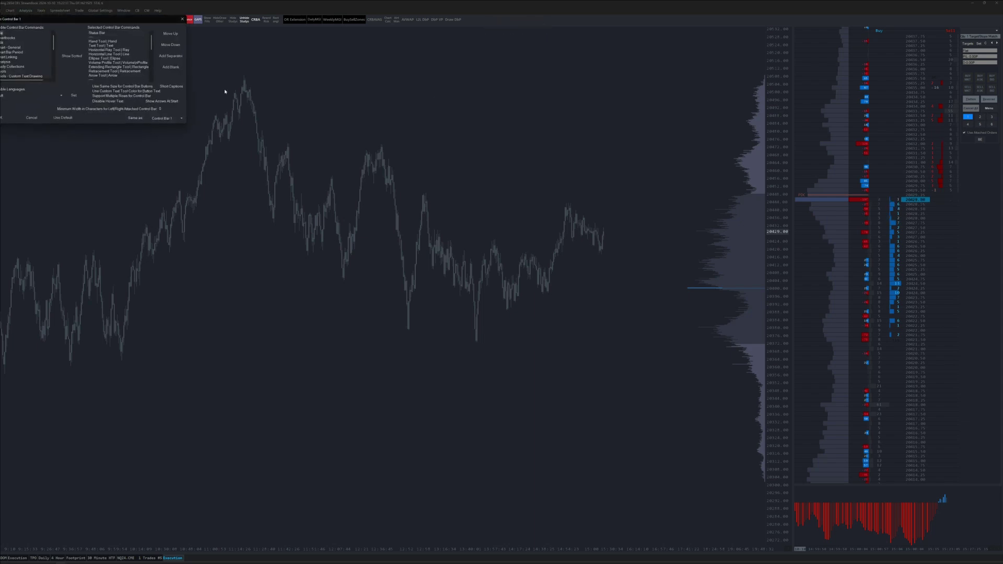
pyautogui.moveTo(128, 19); pyautogui.dragTo(575, 193)
pyautogui.scroll(-3, 590, 242)
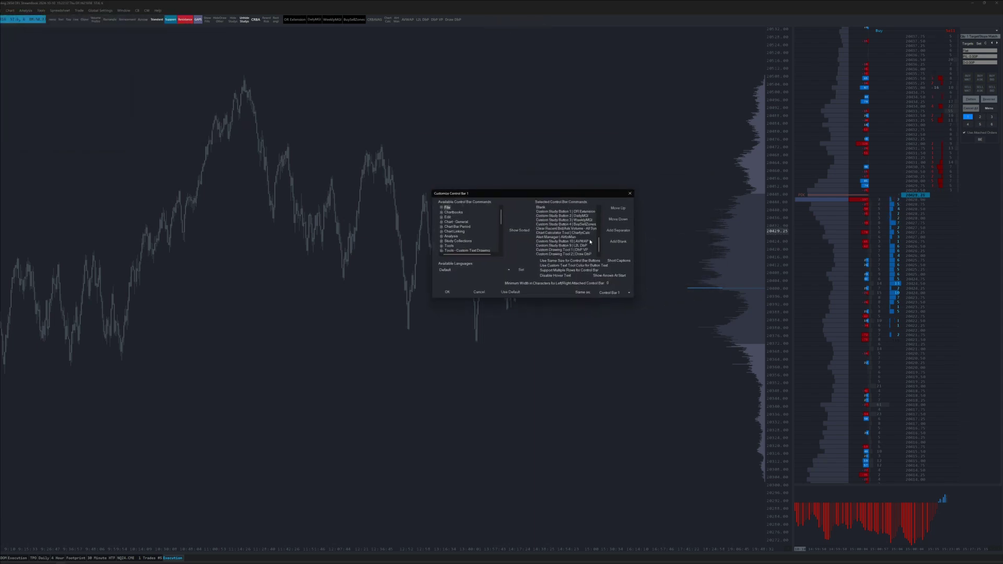
pyautogui.click(578, 255)
pyautogui.click(519, 220)
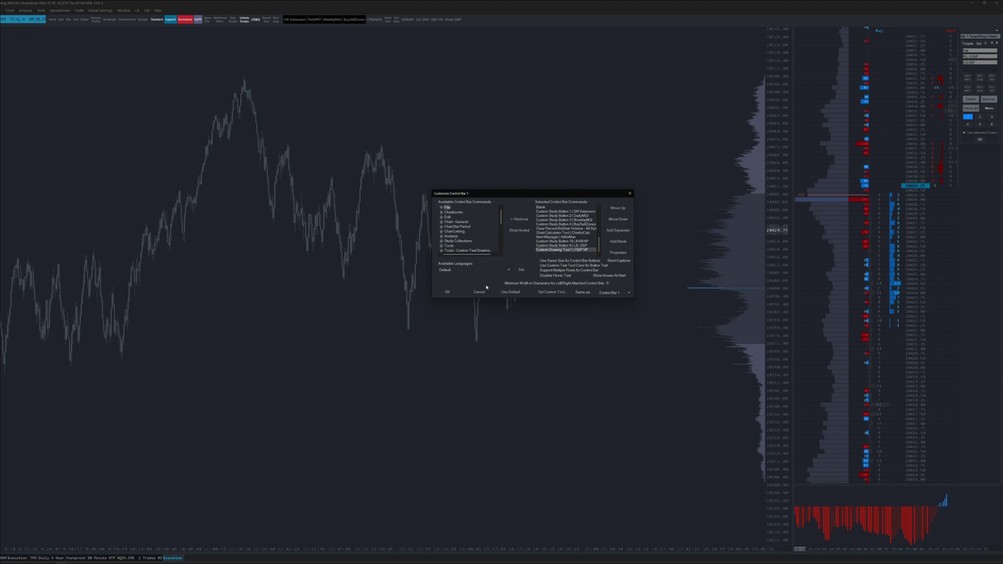
pyautogui.click(447, 291)
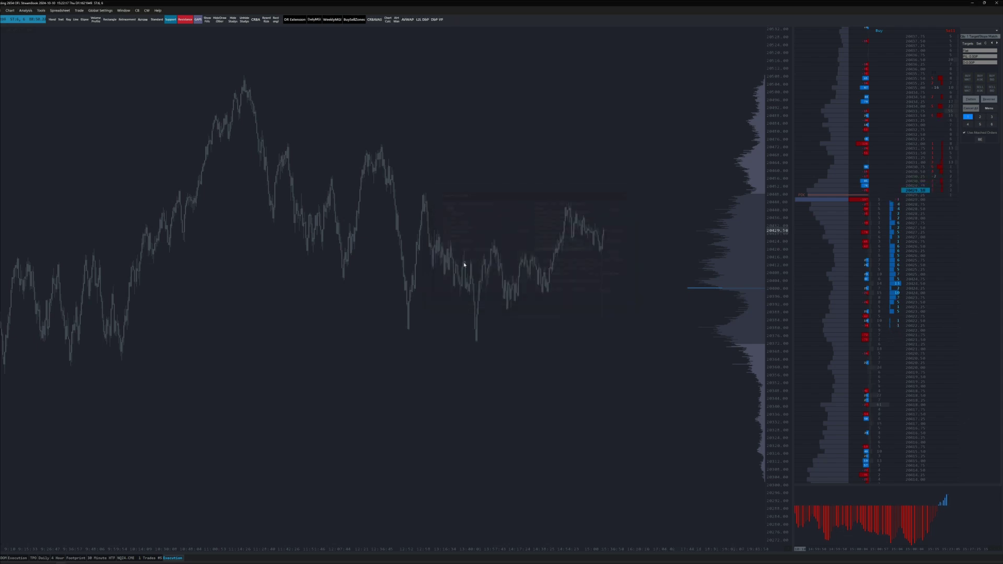
# - Reopen Customize Control Bar 1 and expand the Tools - Custom Drawing Tool commands
pyautogui.rightClick(519, 24)
pyautogui.click(538, 52)
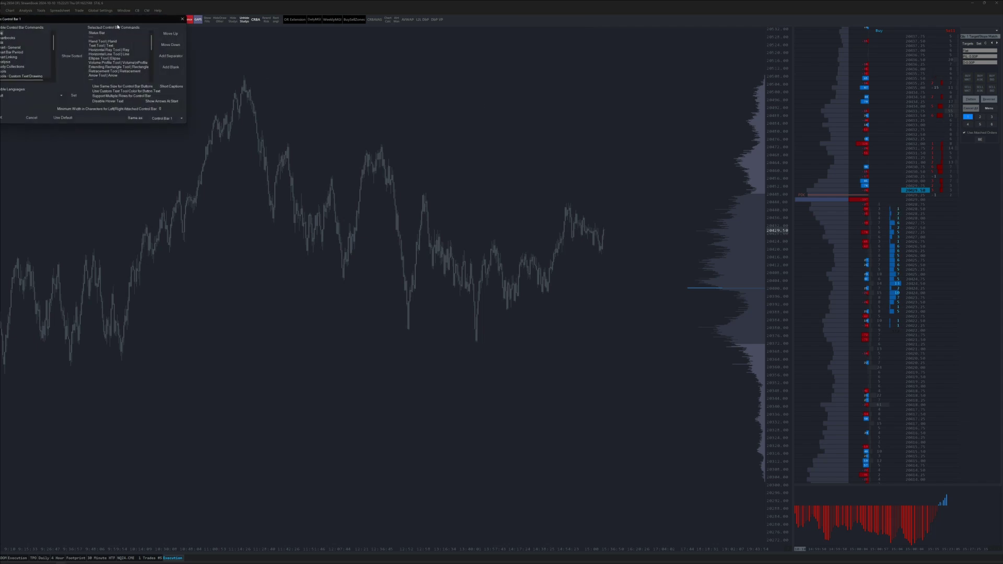
pyautogui.moveTo(111, 20); pyautogui.dragTo(544, 179)
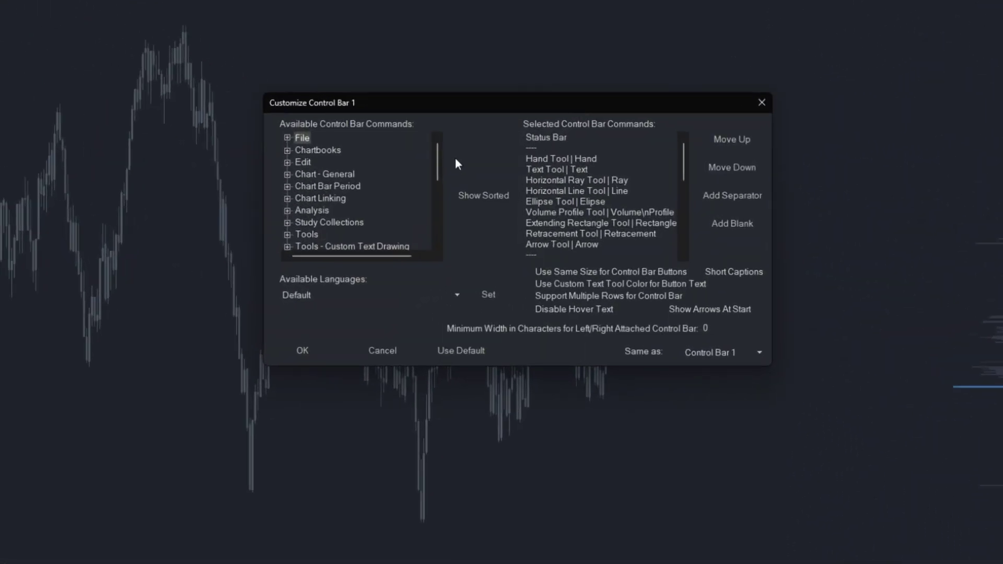
pyautogui.moveTo(436, 158); pyautogui.dragTo(427, 249)
pyautogui.scroll(4, 394, 220)
pyautogui.scroll(-1, 320, 219)
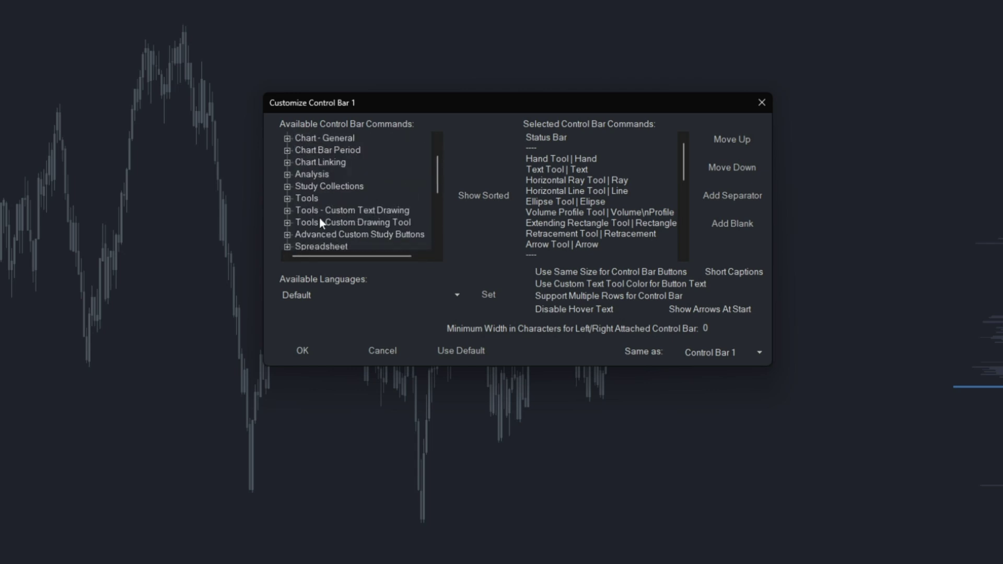
pyautogui.click(287, 224)
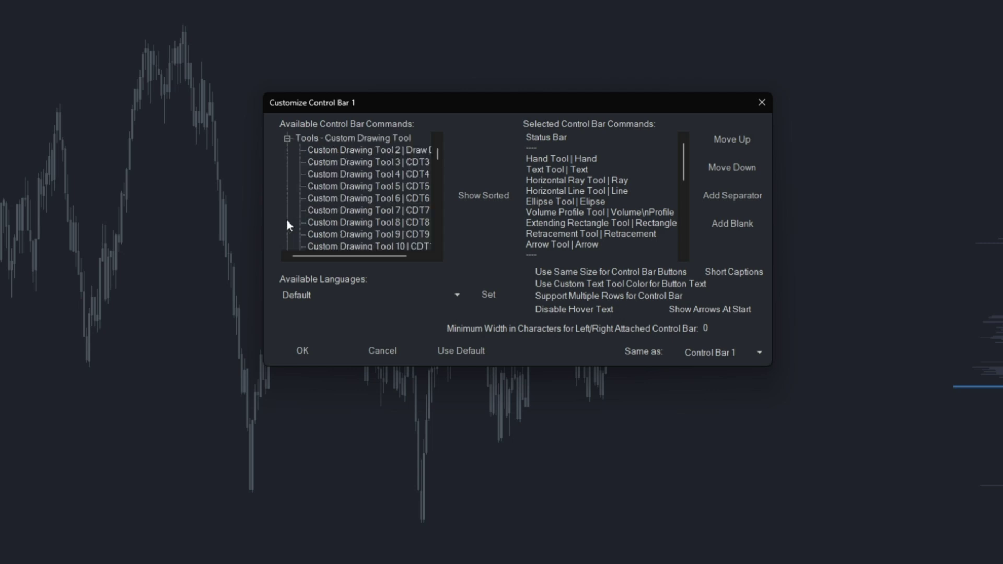
# - Add Custom Drawing Tool 2 (Draw DbP) to Control Bar 1 and select it
pyautogui.scroll(1, 340, 171)
pyautogui.scroll(-1, 338, 172)
pyautogui.click(341, 151)
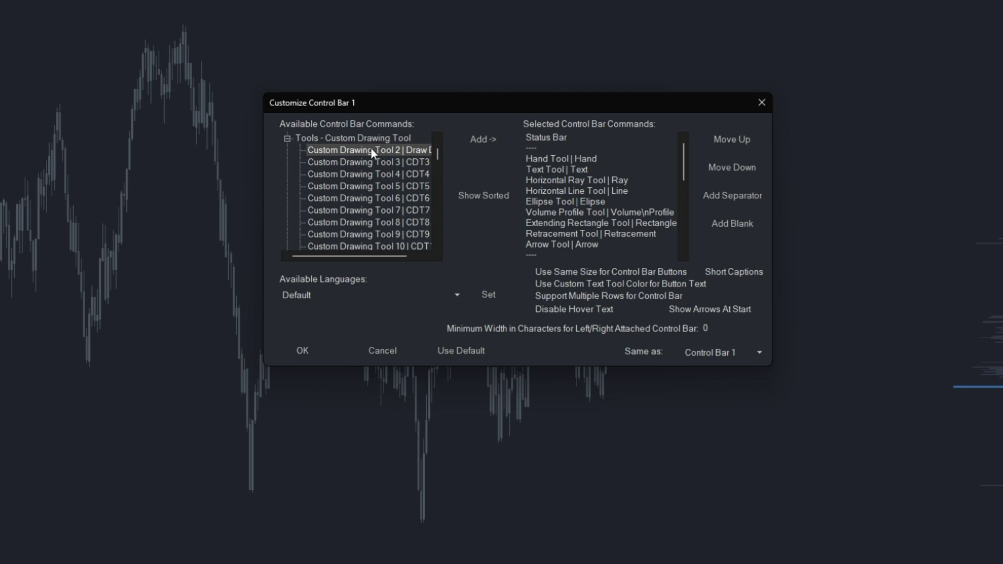
pyautogui.click(479, 141)
pyautogui.scroll(-5, 622, 208)
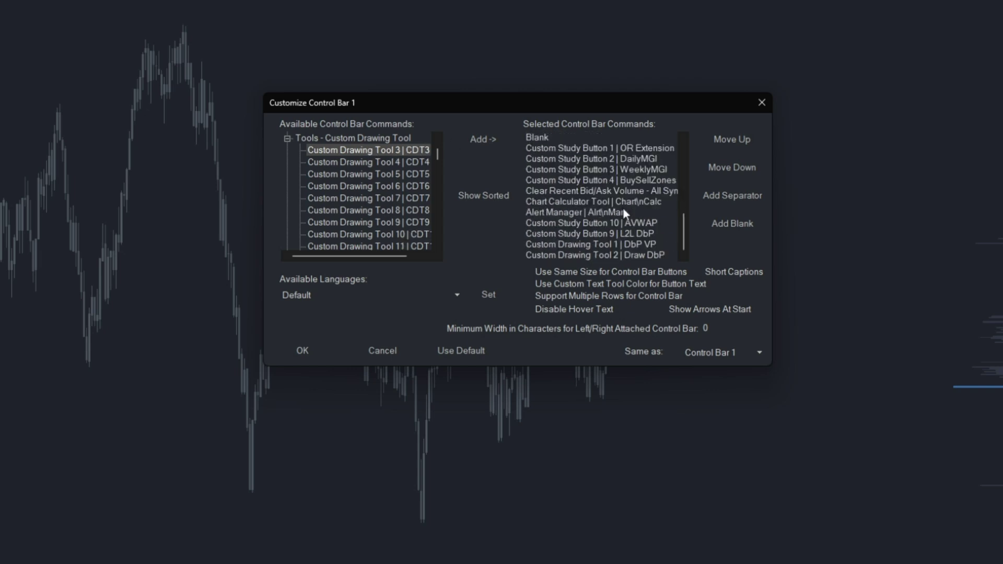
pyautogui.click(606, 252)
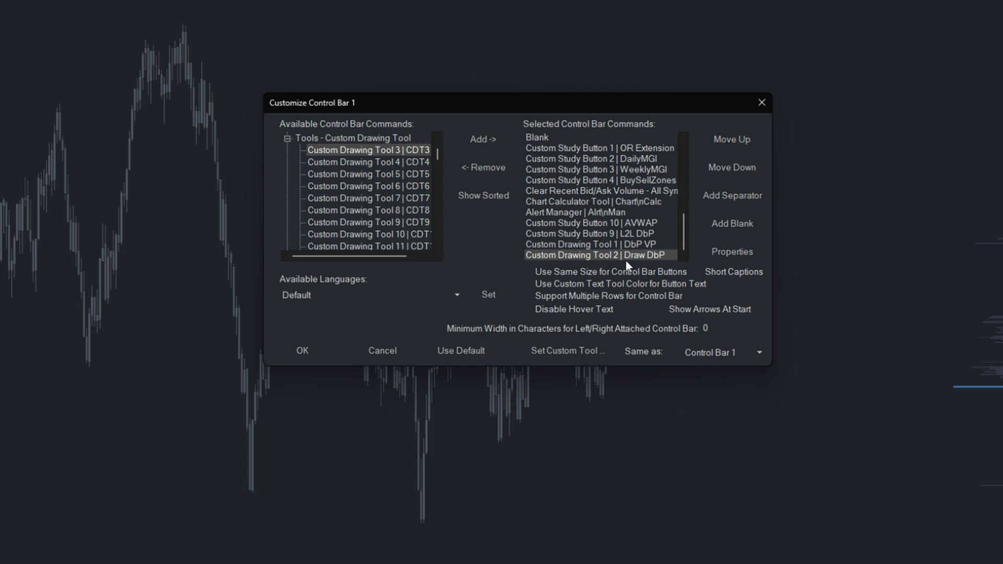
pyautogui.scroll(5, 600, 237)
pyautogui.scroll(-5, 621, 214)
# - Give Draw DbP's custom tool the Volume Profile drawing tool and Tool Config 4
pyautogui.click(566, 349)
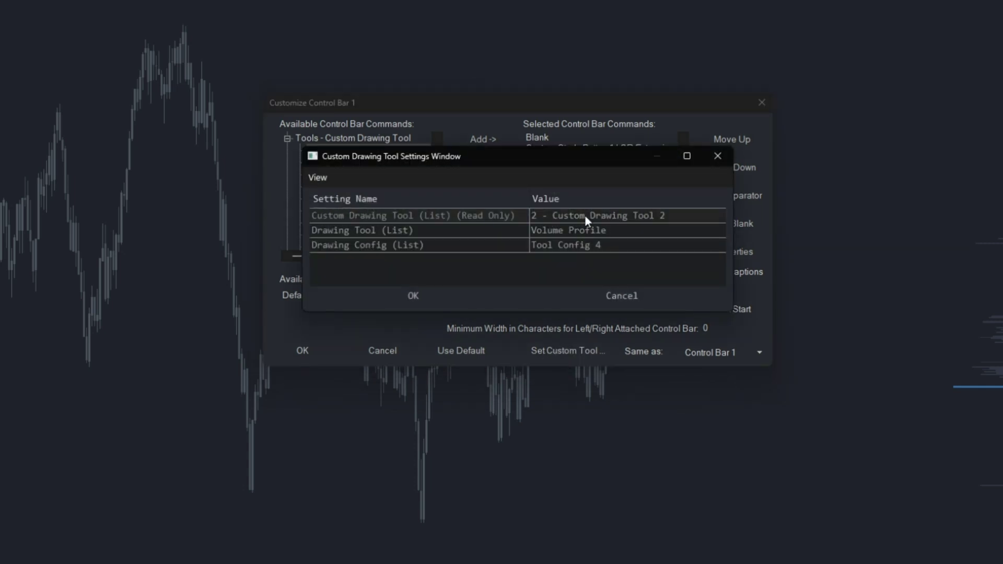
pyautogui.click(621, 235)
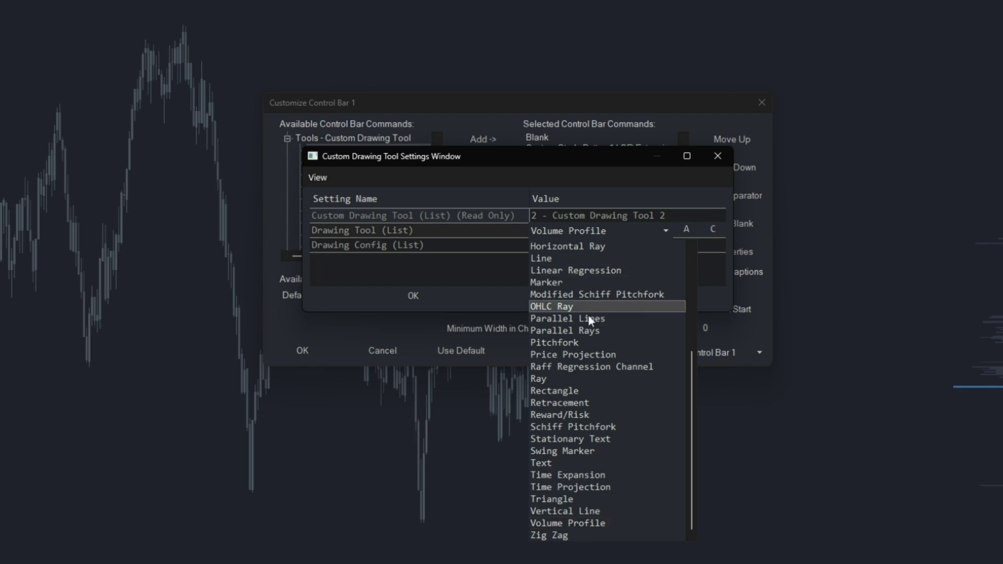
pyautogui.click(572, 522)
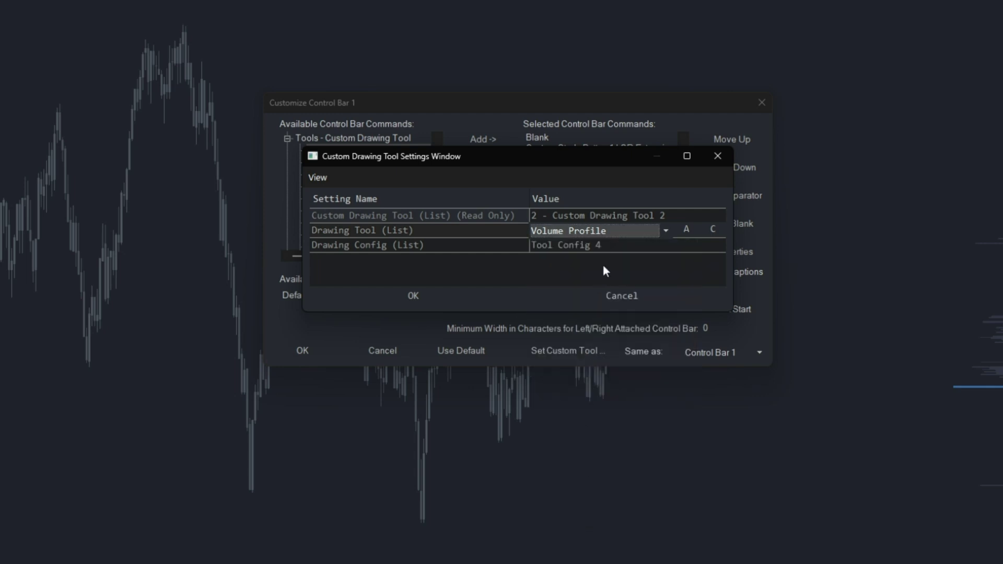
pyautogui.click(604, 245)
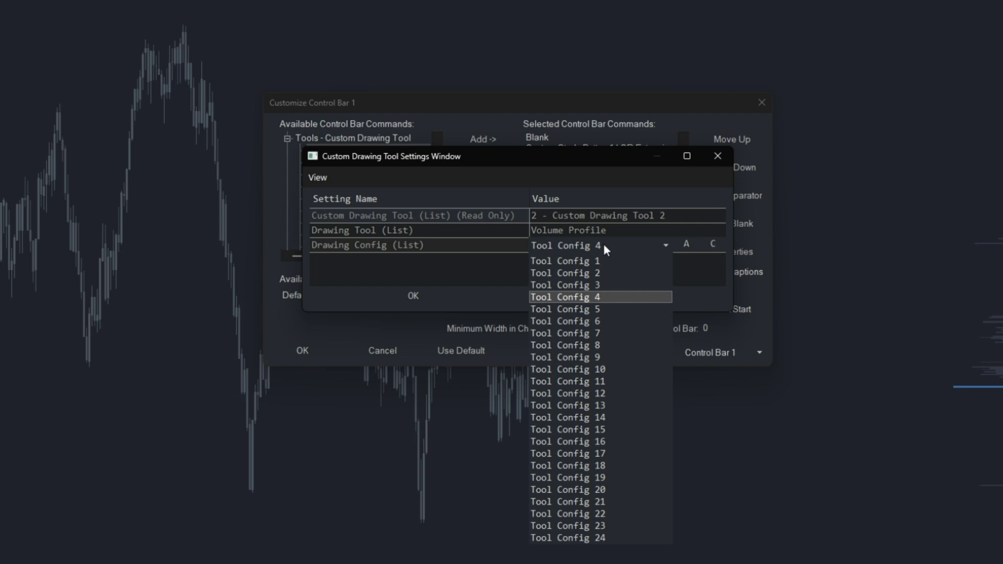
pyautogui.click(595, 297)
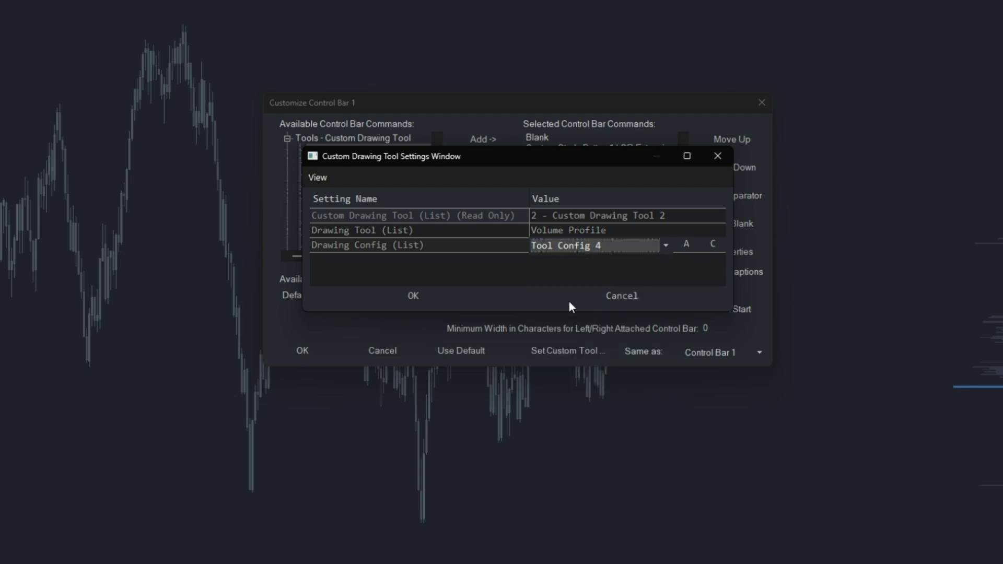
pyautogui.click(412, 297)
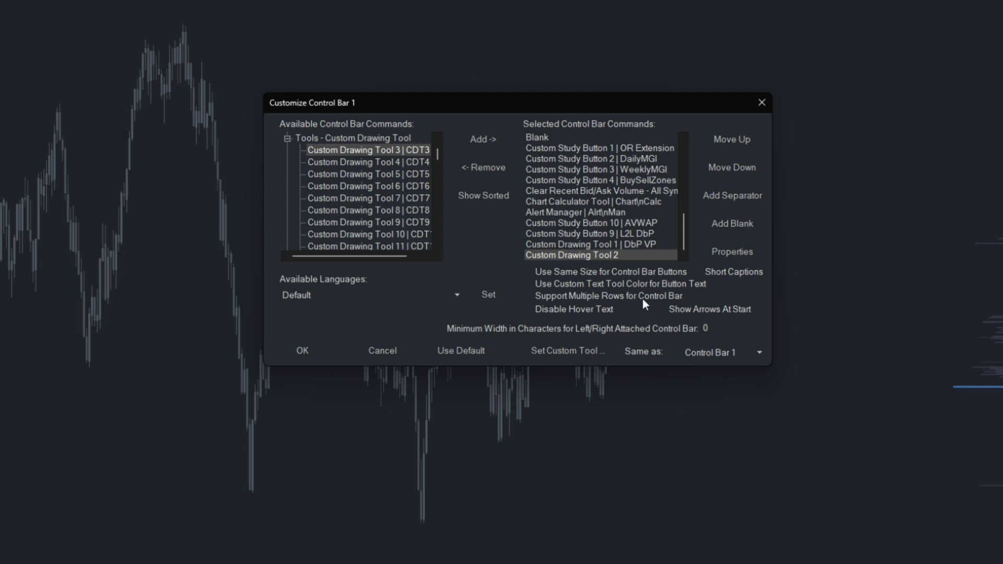
# - Confirm the command caption reads 'Draw DbP' and apply the Control Bar 1 changes
pyautogui.click(704, 252)
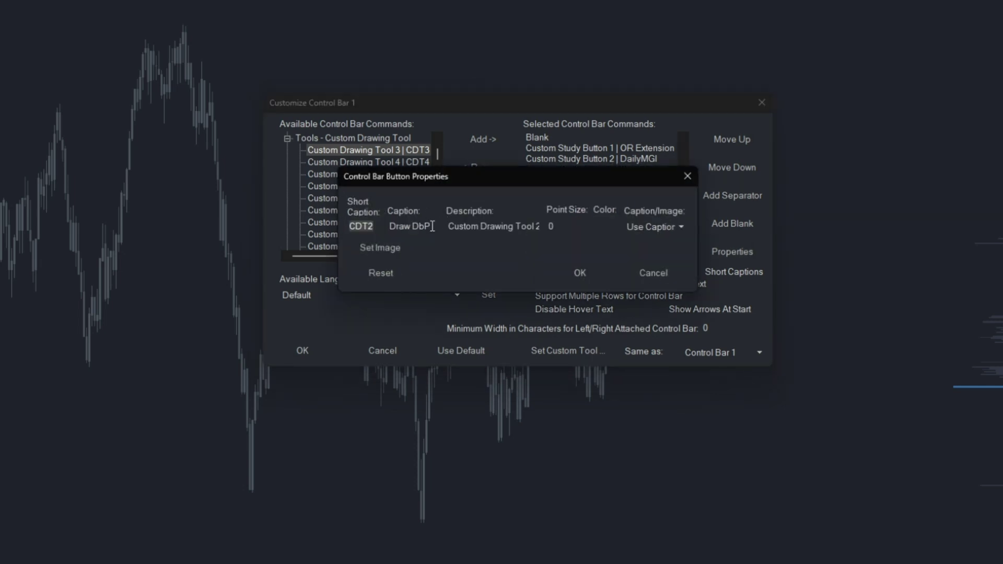
pyautogui.press('Tab')
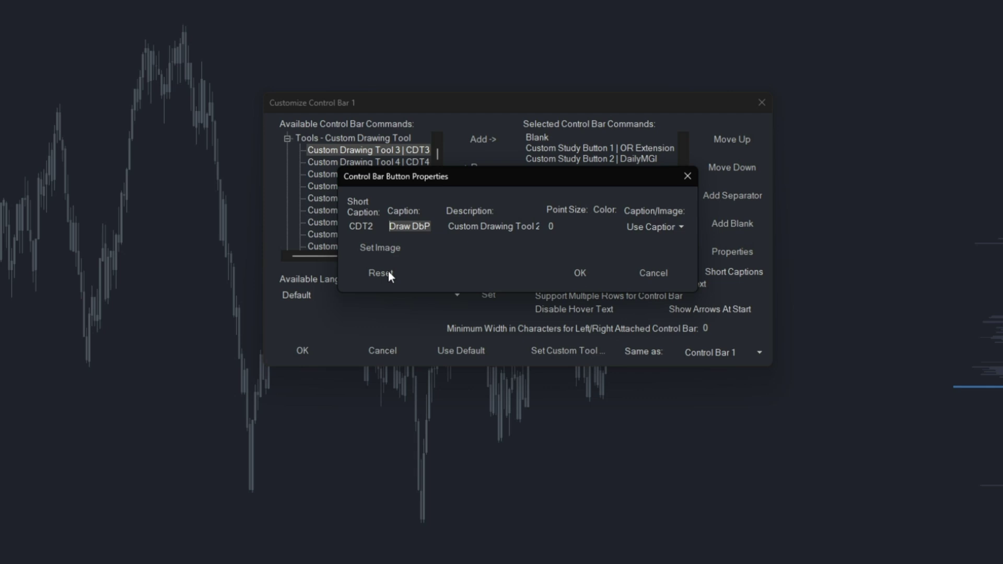
pyautogui.click(574, 271)
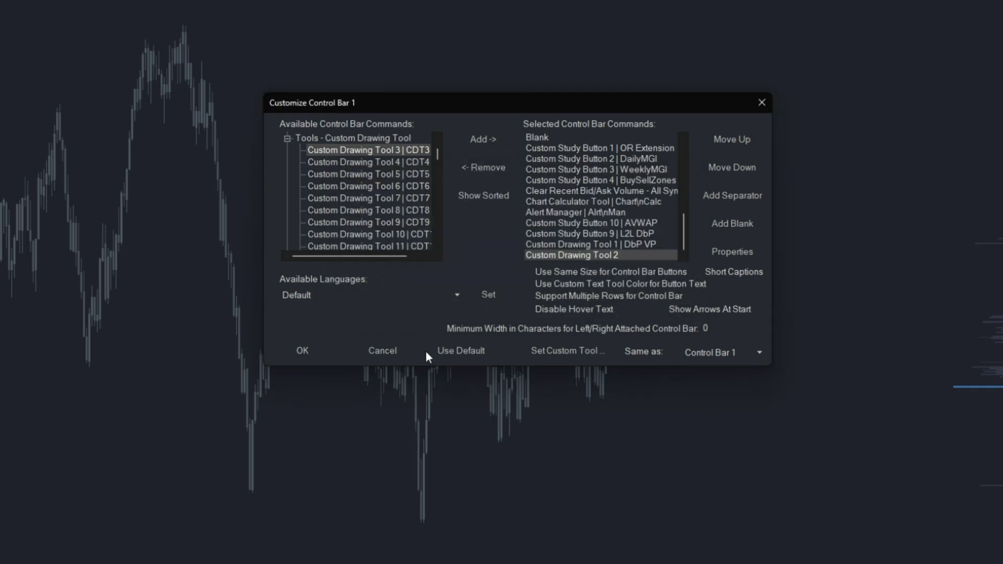
pyautogui.click(304, 349)
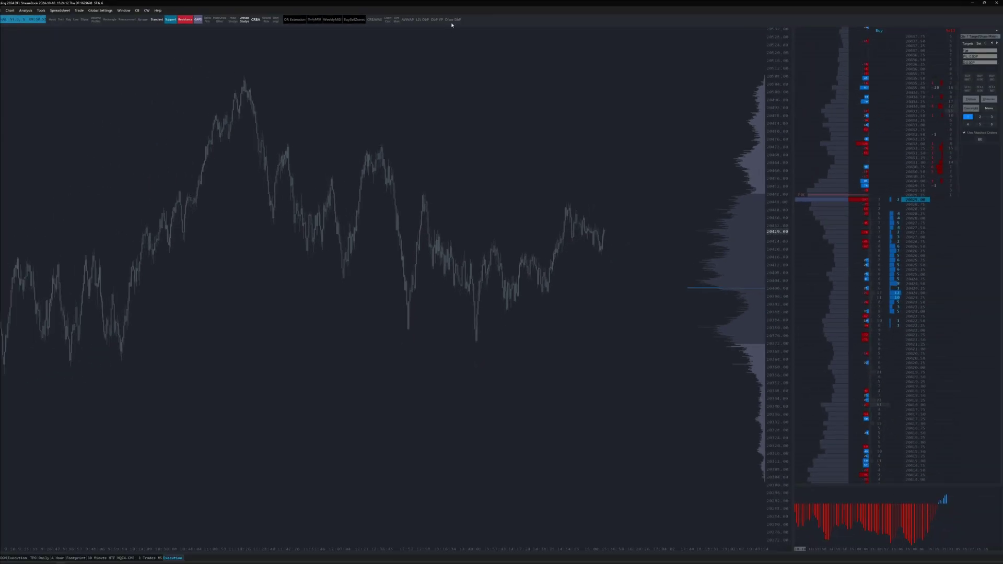
# - Draw the Draw DbP range from the chart peak, then adjust its top-left corner and widen it right
pyautogui.moveTo(535, 195); pyautogui.dragTo(535, 251)
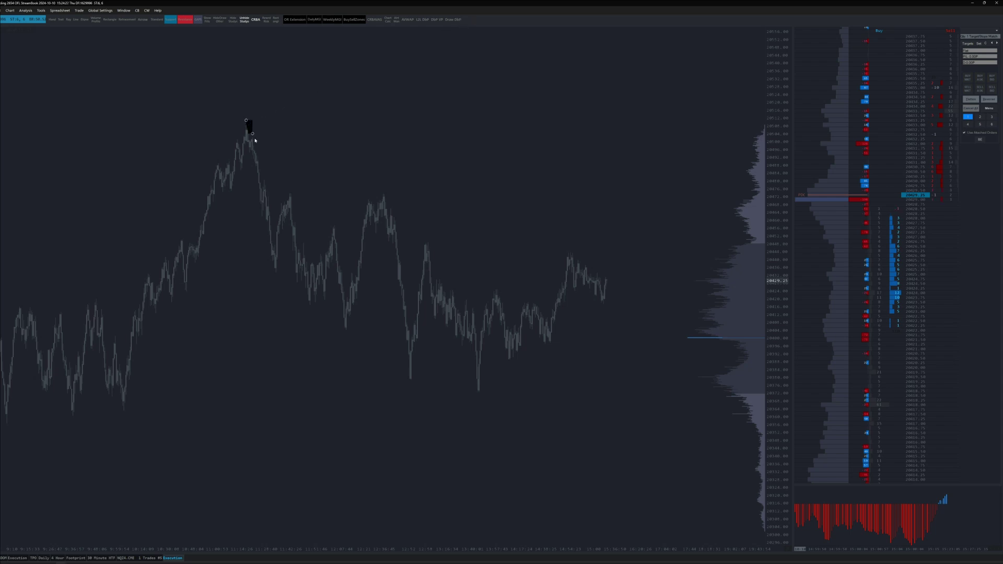
pyautogui.moveTo(246, 121)
pyautogui.mouseDown()
pyautogui.moveTo(382, 277)
pyautogui.moveTo(503, 381)
pyautogui.moveTo(546, 393)
pyautogui.moveTo(478, 396)
pyautogui.mouseUp()
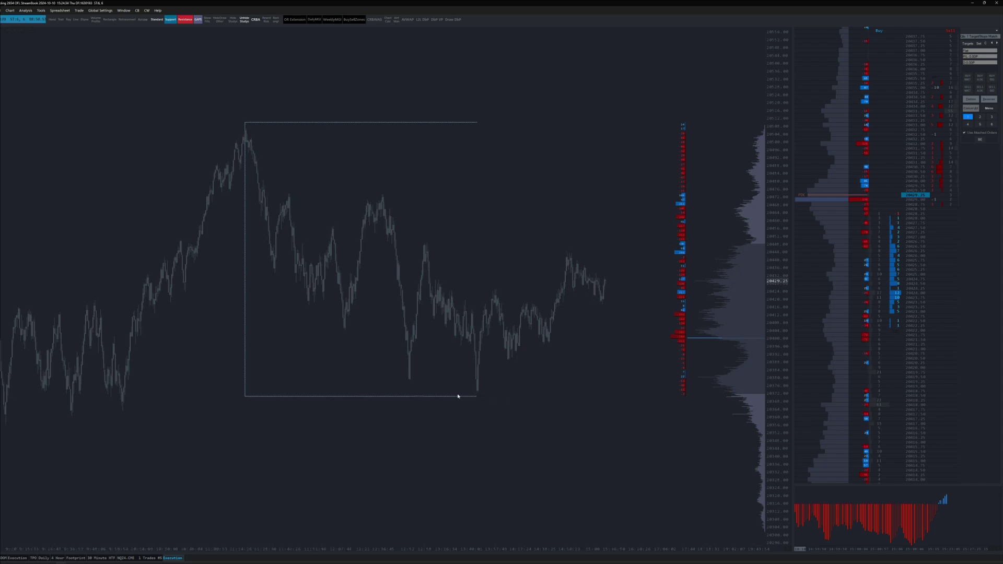
pyautogui.moveTo(245, 125)
pyautogui.mouseDown()
pyautogui.moveTo(309, 135)
pyautogui.moveTo(246, 144)
pyautogui.moveTo(376, 170)
pyautogui.moveTo(251, 159)
pyautogui.moveTo(245, 122)
pyautogui.mouseUp()
pyautogui.moveTo(482, 125); pyautogui.dragTo(603, 237)
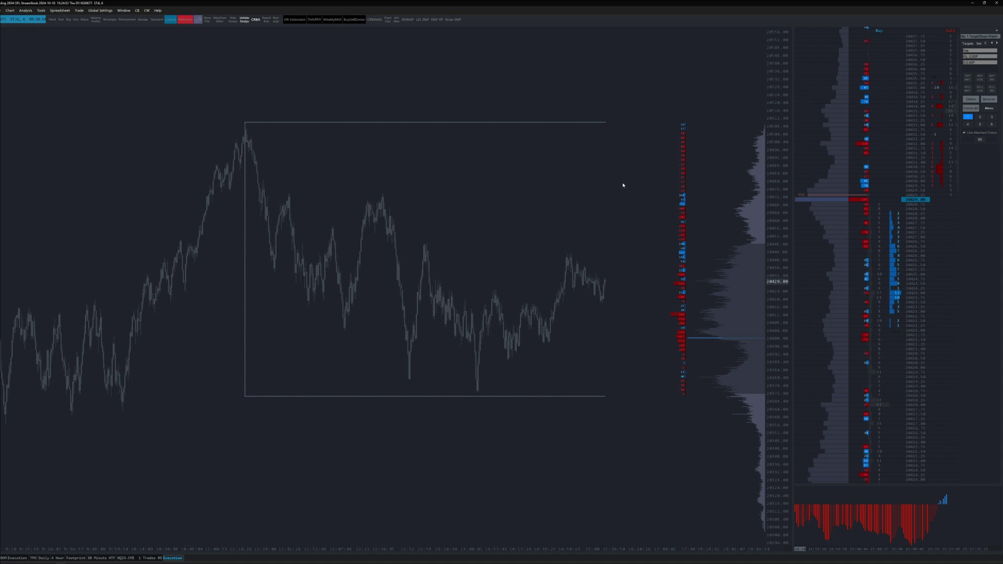
# - Delete the drawn profile range and draw a new one from the chart's high
pyautogui.press('Delete')
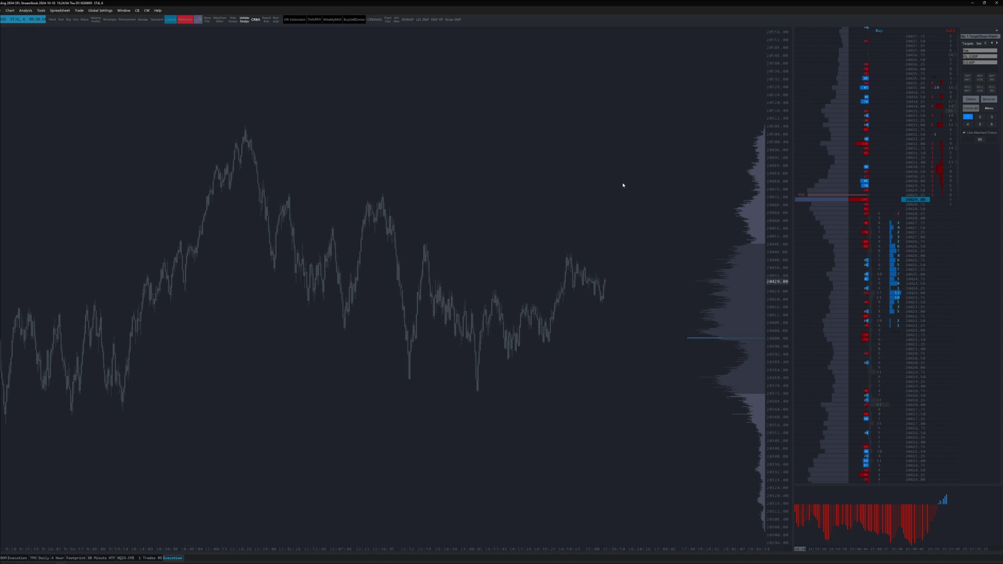
pyautogui.scroll(2, 623, 185)
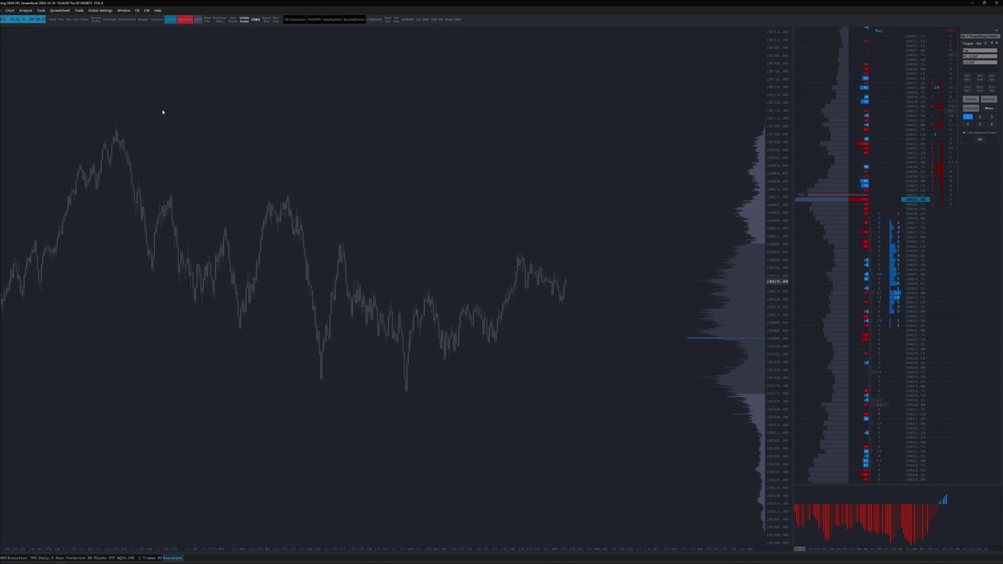
pyautogui.moveTo(111, 110); pyautogui.dragTo(604, 418)
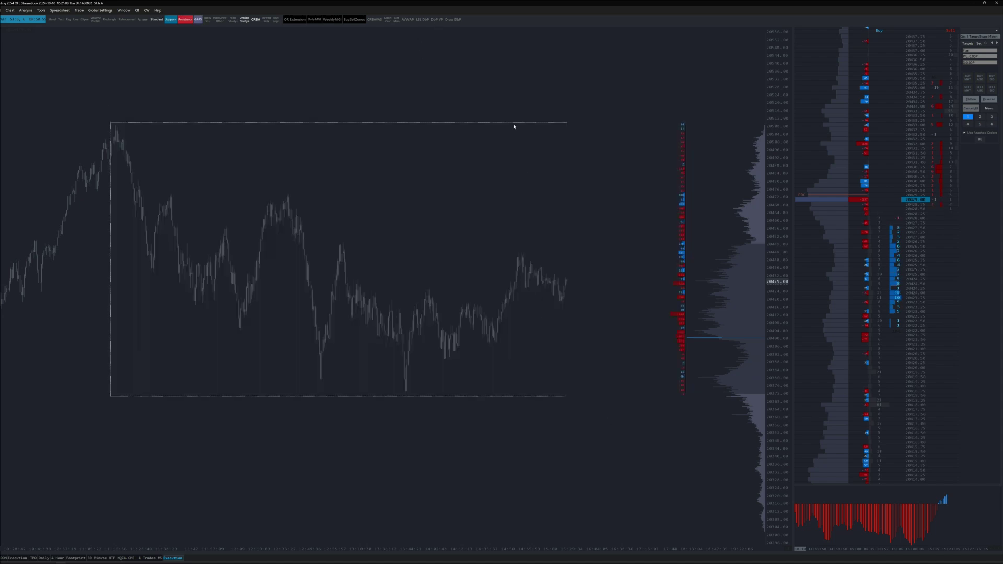
# - Remove the DeltaProfile study via the F6 studies list and apply
pyautogui.press('F6')
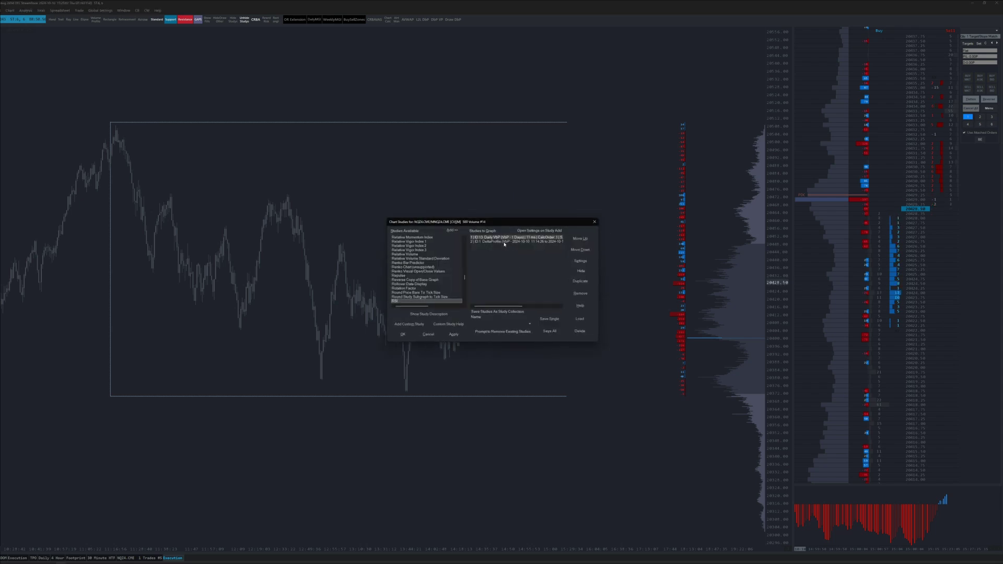
pyautogui.click(504, 242)
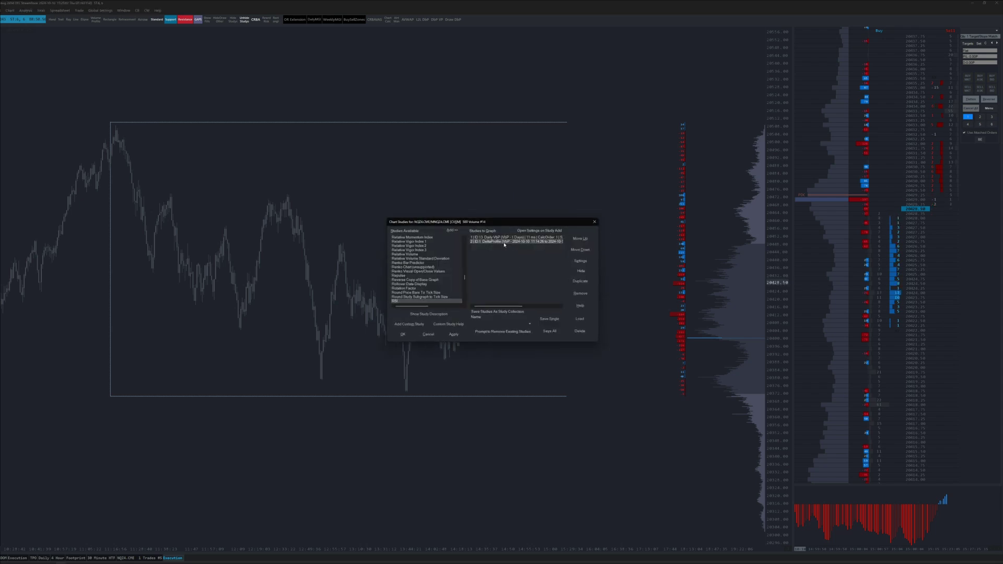
pyautogui.click(581, 293)
pyautogui.click(403, 334)
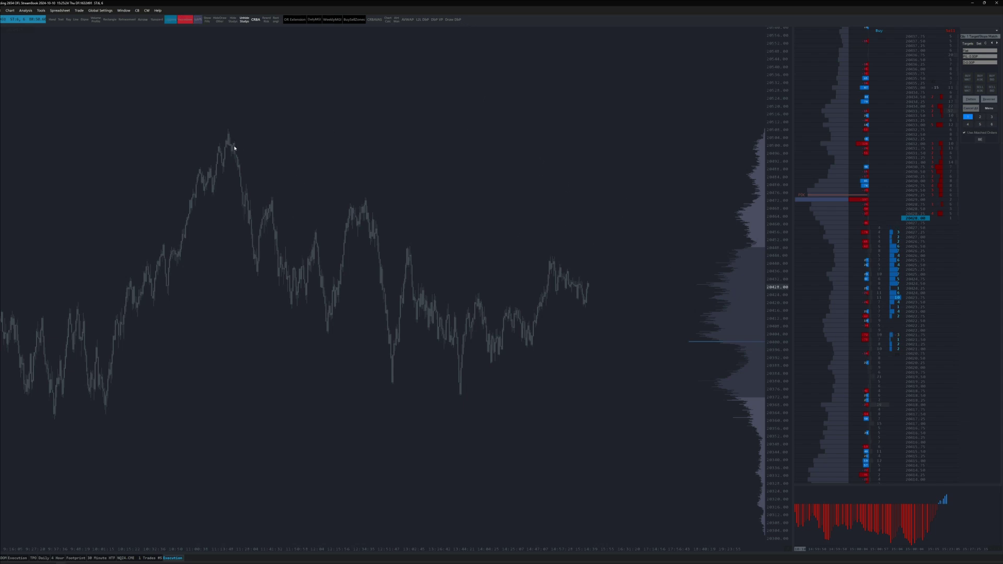
pyautogui.moveTo(227, 129); pyautogui.dragTo(366, 338)
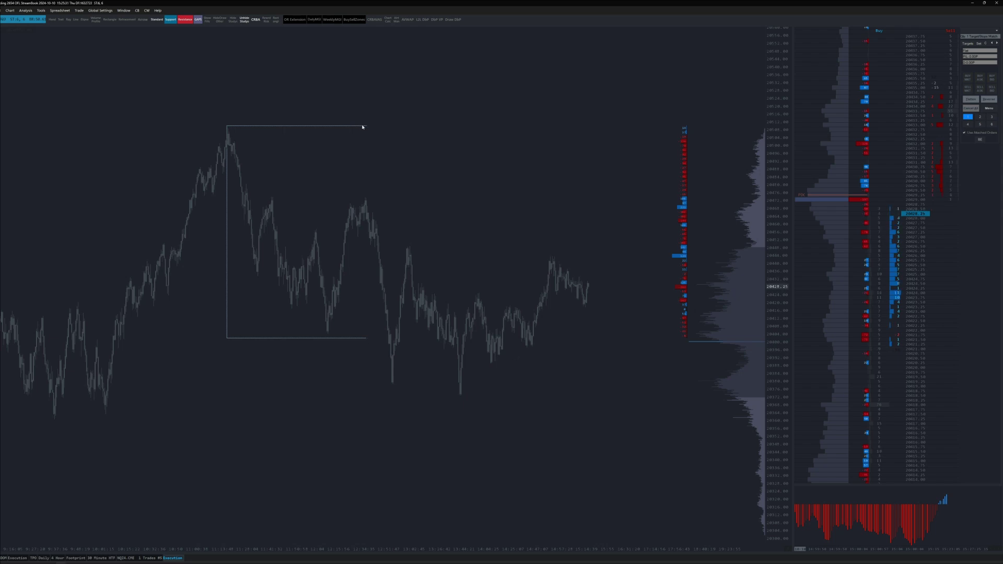
pyautogui.moveTo(369, 127); pyautogui.dragTo(579, 203)
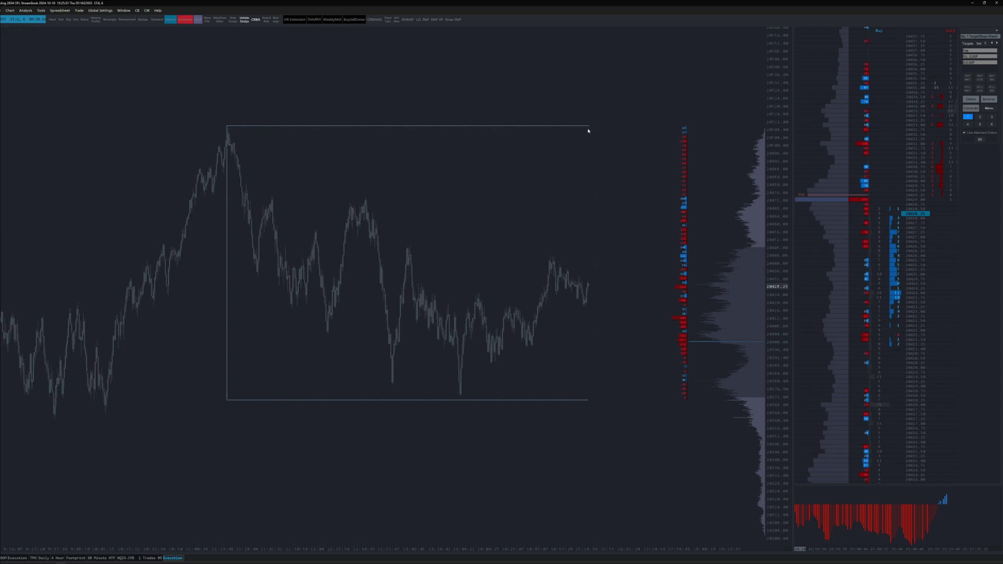
pyautogui.press('Delete')
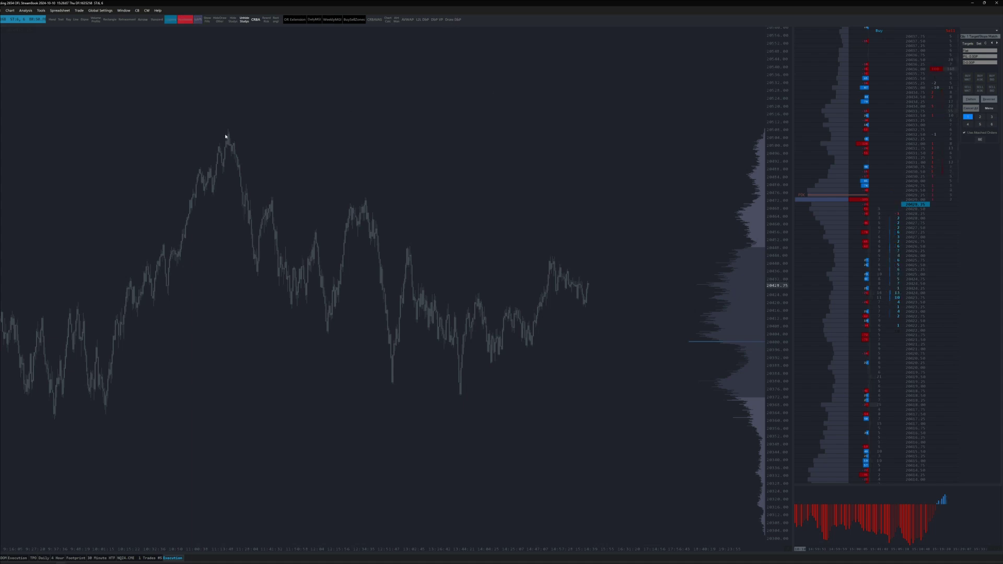
pyautogui.moveTo(225, 137); pyautogui.dragTo(588, 400)
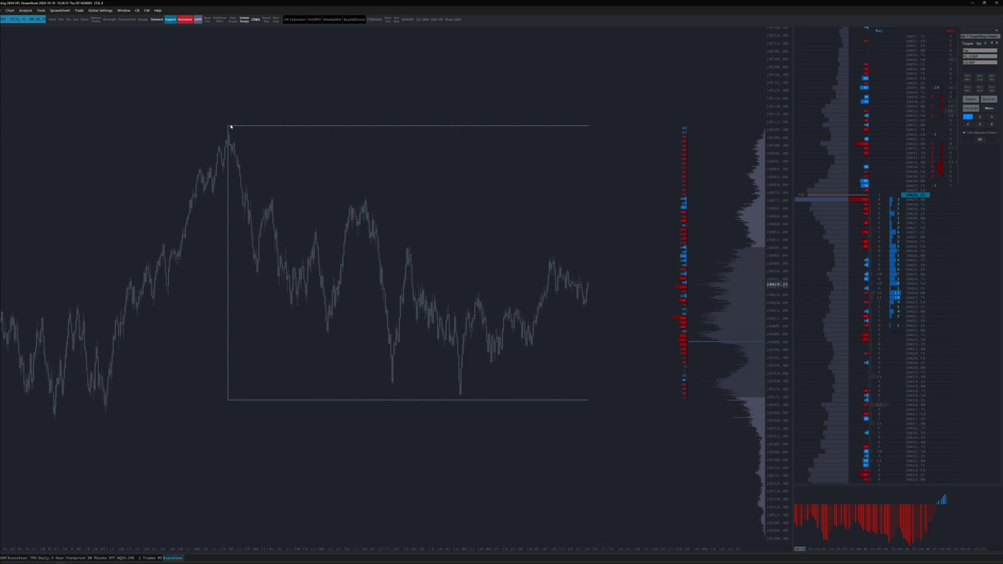
pyautogui.press('Delete')
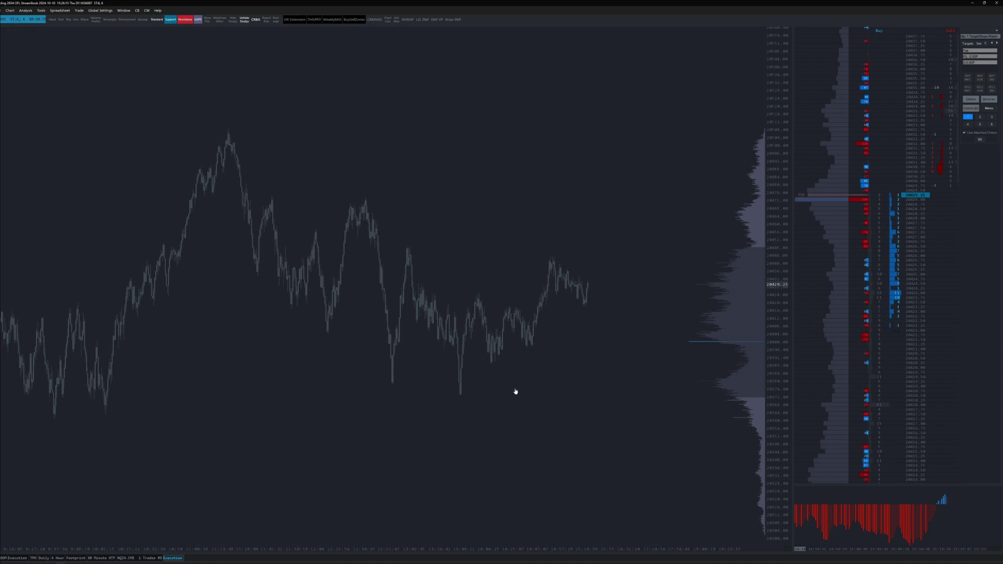
pyautogui.moveTo(515, 392); pyautogui.dragTo(535, 409)
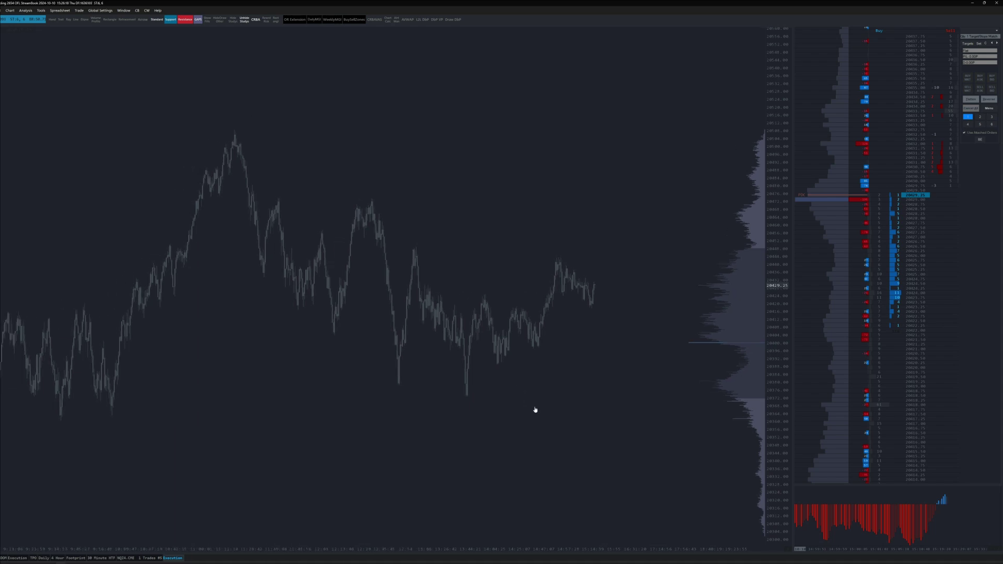